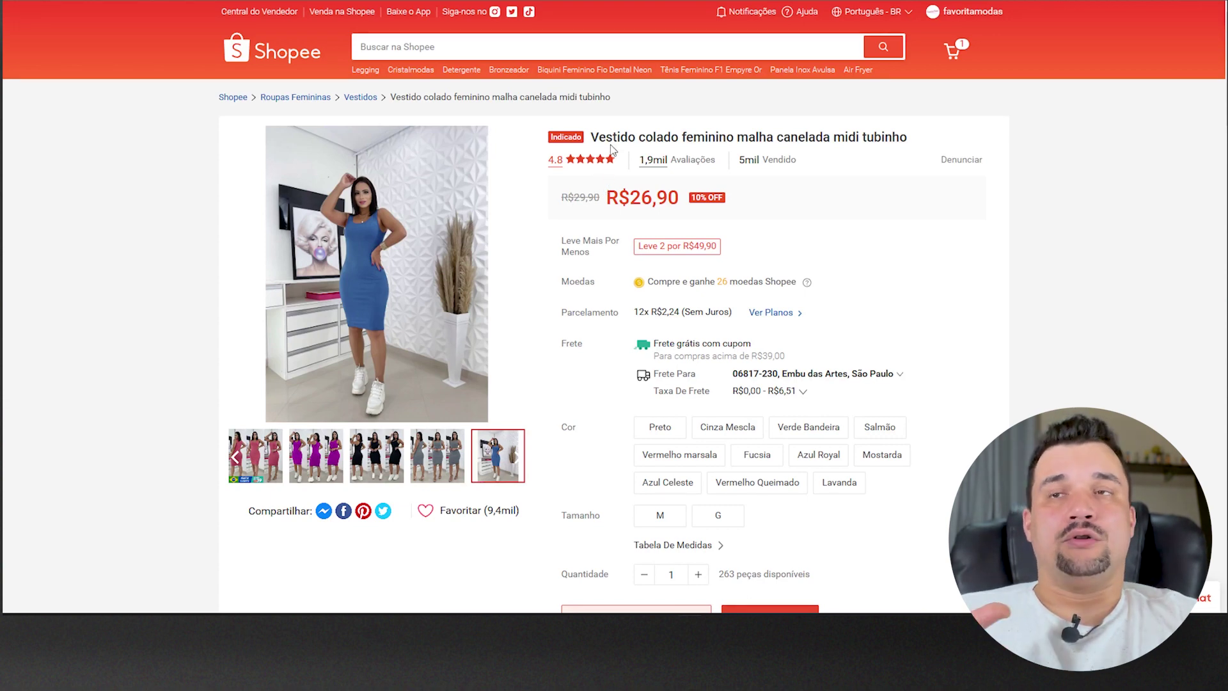
Step: Copy the full title of the dress listing, "Vestido colado feminino malha canelada midi tubinho"
{"action": "left_click_drag", "start_coordinate": [777, 140], "coordinate": [839, 144]}
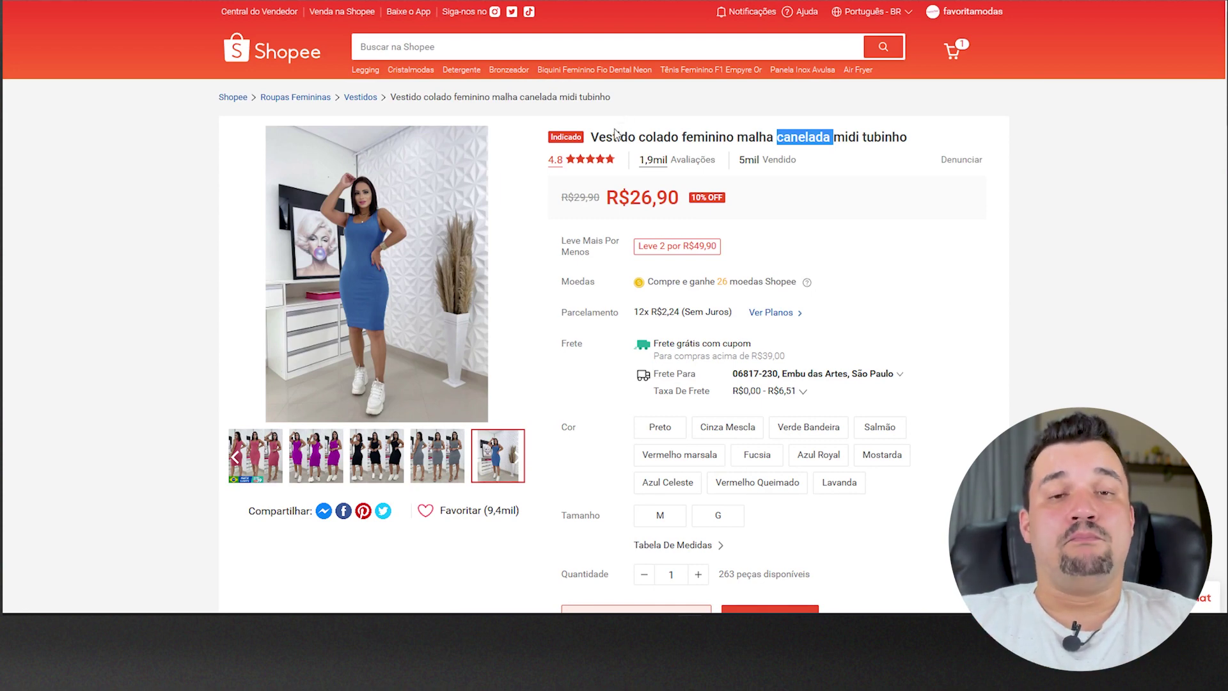
{"action": "left_click_drag", "start_coordinate": [908, 136], "coordinate": [587, 136]}
{"action": "key", "text": "ctrl+c"}
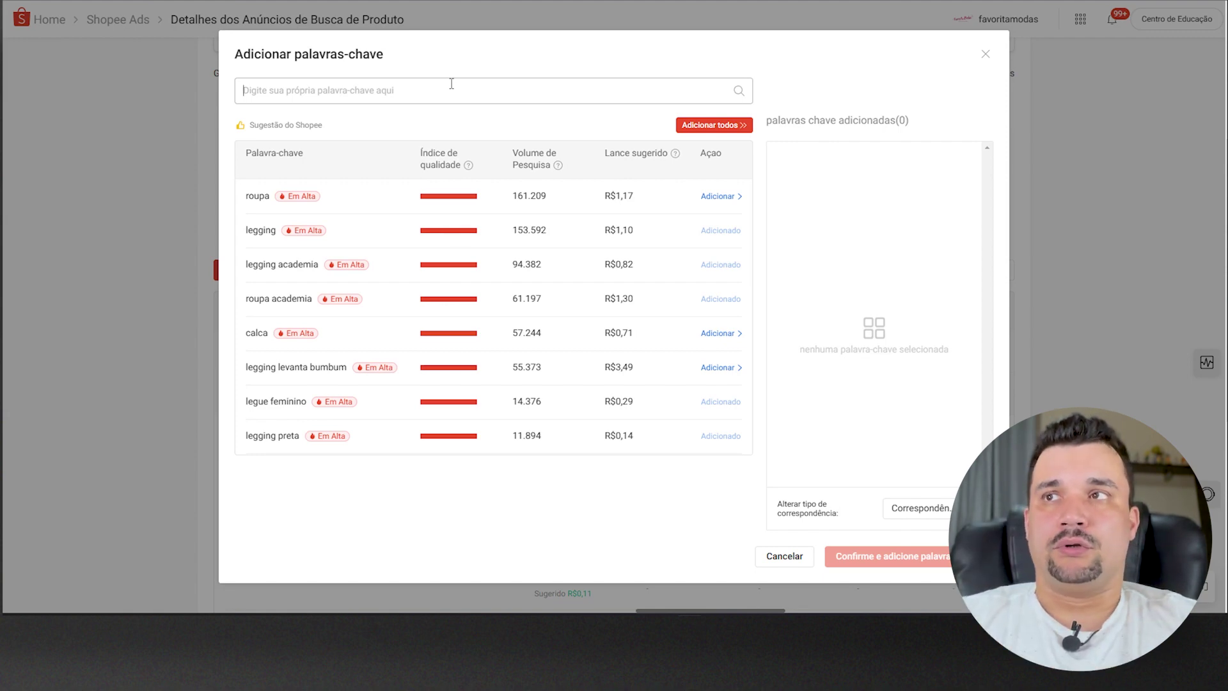
Step: Search for the copied dress title among the ad's keywords to add and check its search volume
{"action": "left_click", "coordinate": [451, 84]}
{"action": "key", "text": "ctrl+v"}
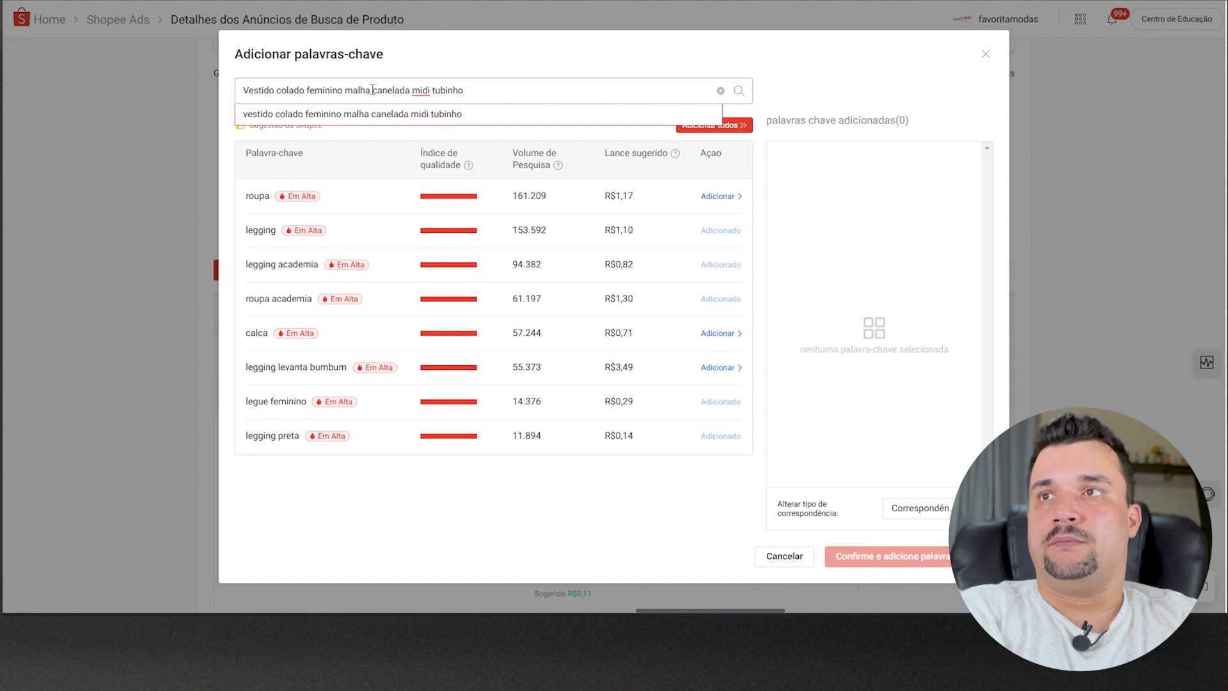
{"action": "left_click", "coordinate": [739, 90]}
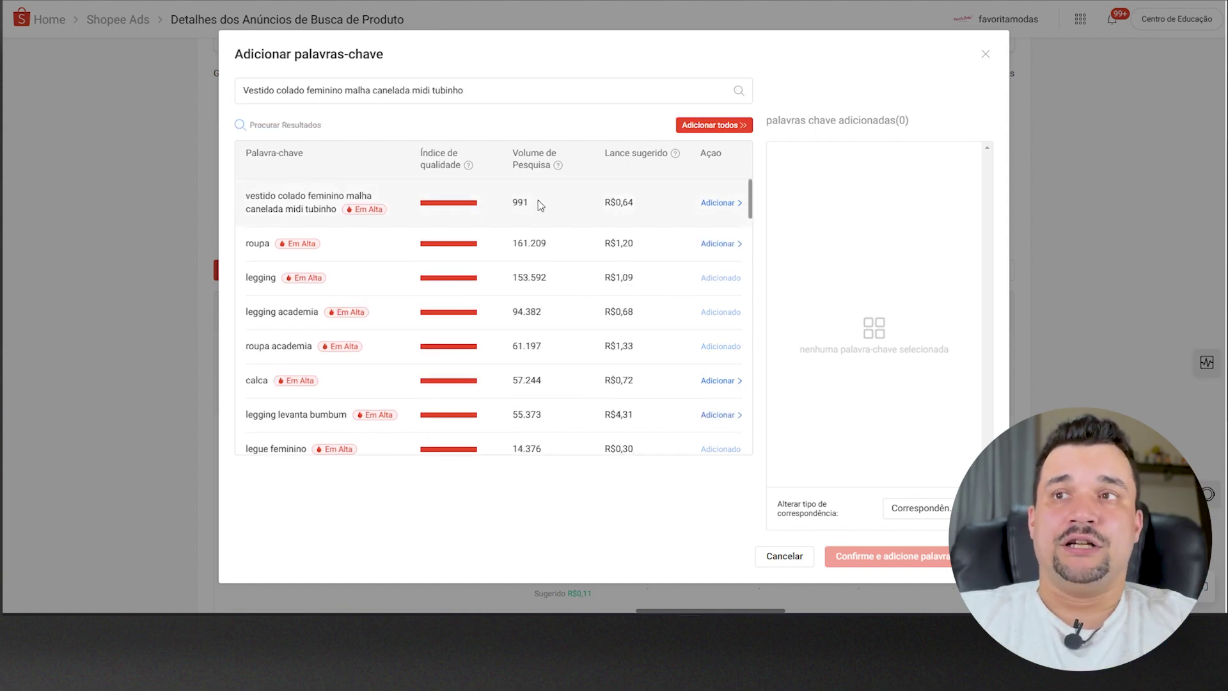
{"action": "left_click_drag", "start_coordinate": [535, 204], "coordinate": [512, 203]}
{"action": "left_click", "coordinate": [538, 183]}
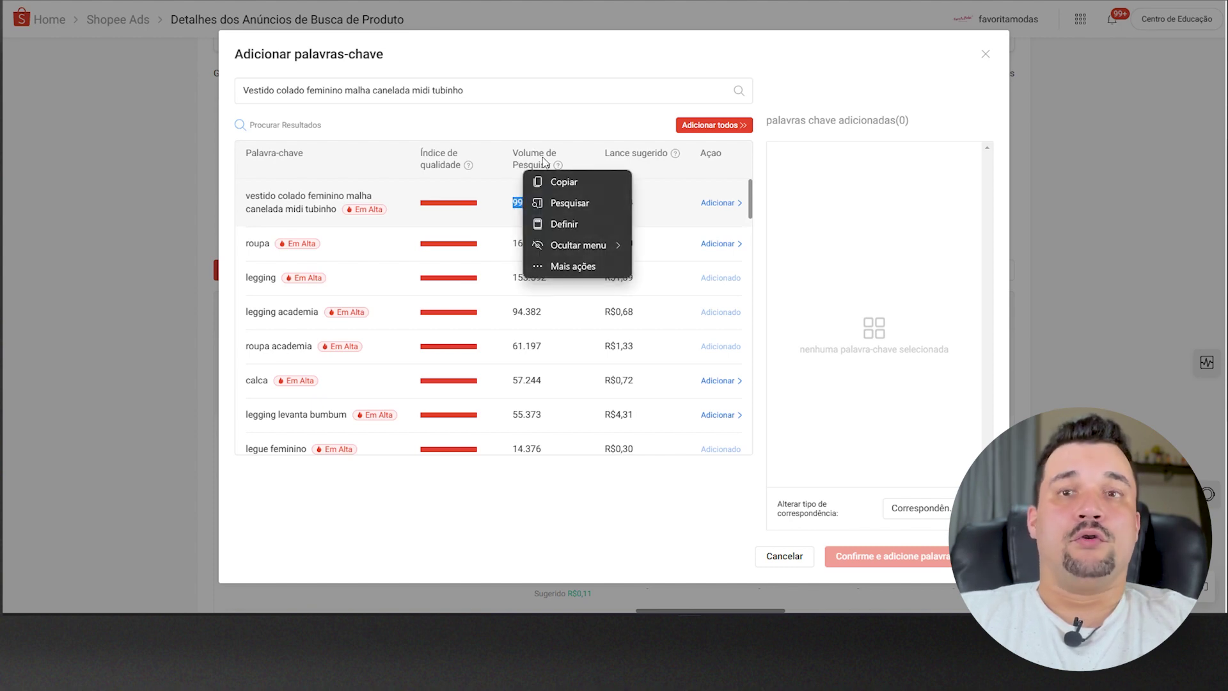
{"action": "left_click", "coordinate": [582, 128]}
{"action": "mouse_move", "coordinate": [559, 167]}
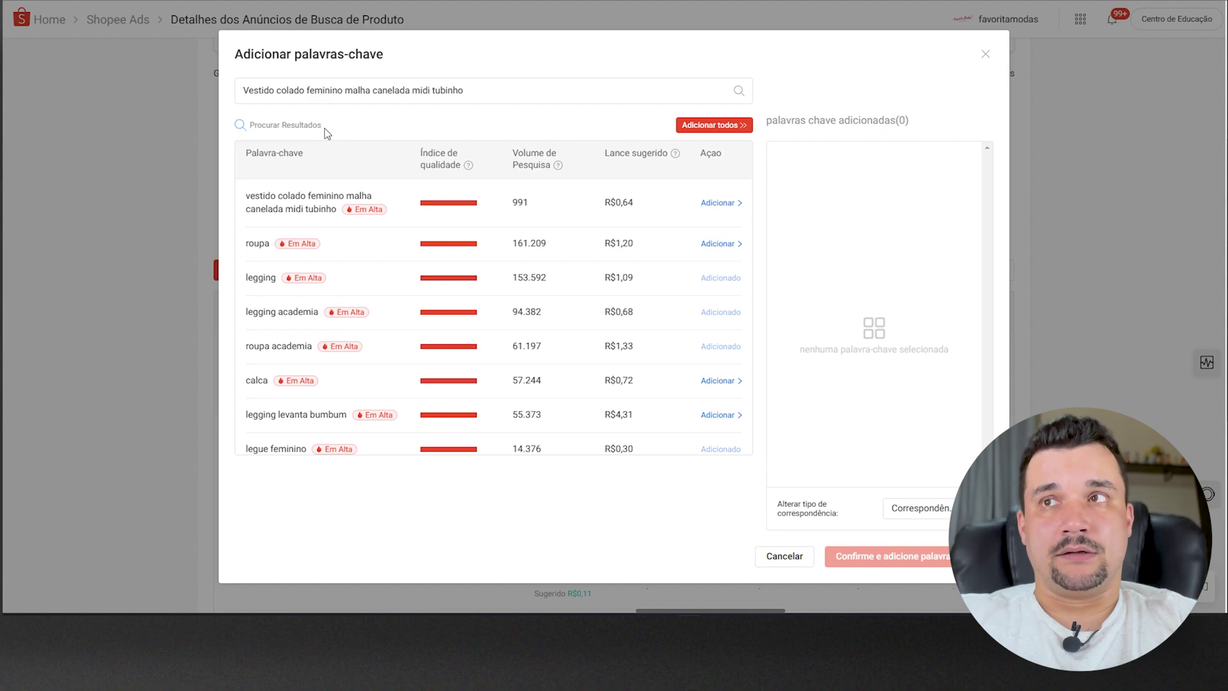
Step: Search the keywords for "Vestido feminino malha canelada midi tubinho" and for the same phrase without "tubinho"
{"action": "double_click", "coordinate": [291, 90]}
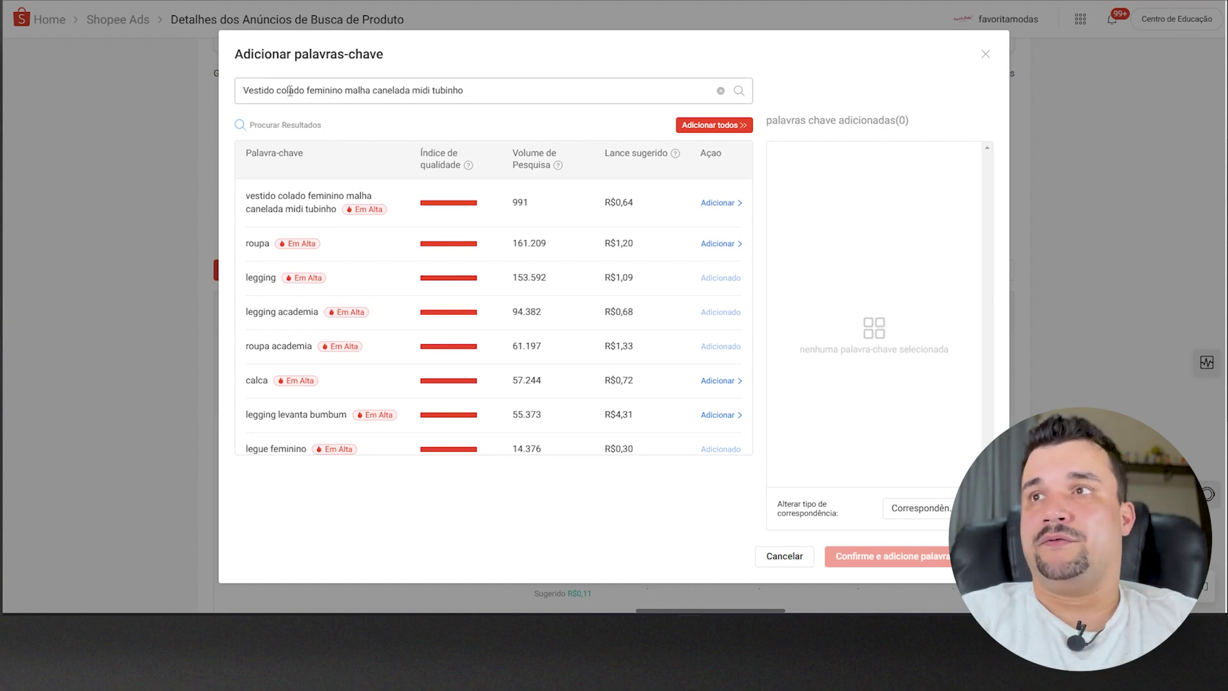
{"action": "key", "text": "BackSpace"}
{"action": "key", "text": "BackSpace"}
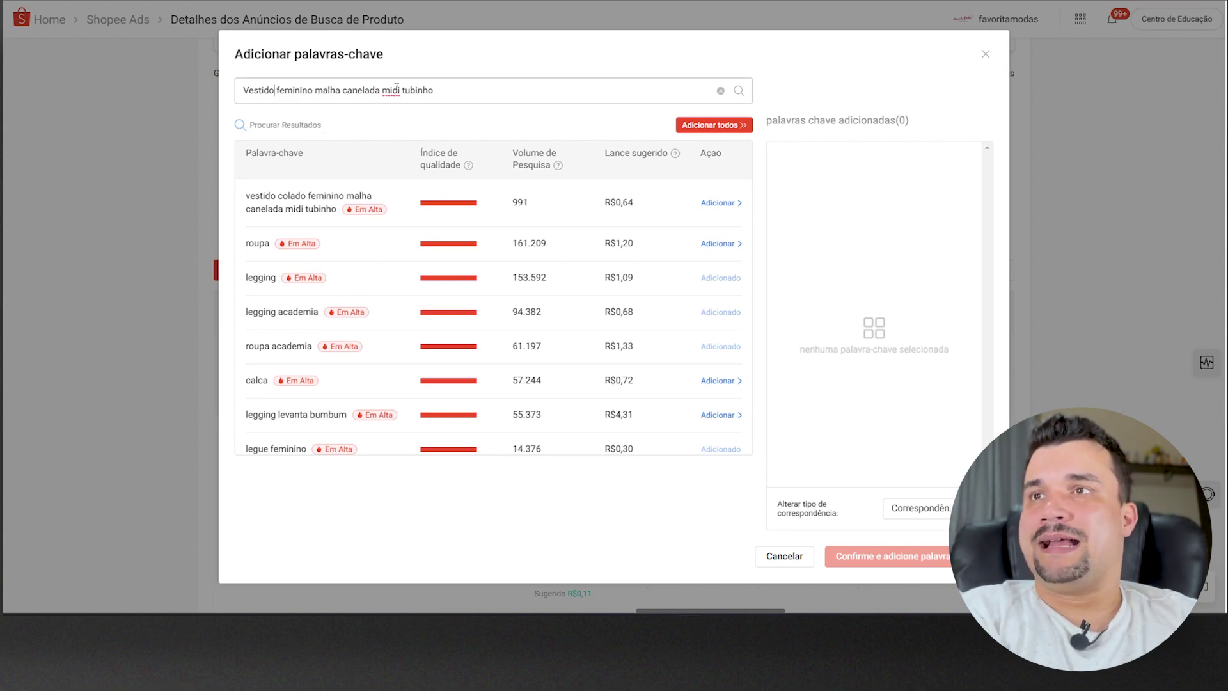
{"action": "left_click", "coordinate": [740, 90]}
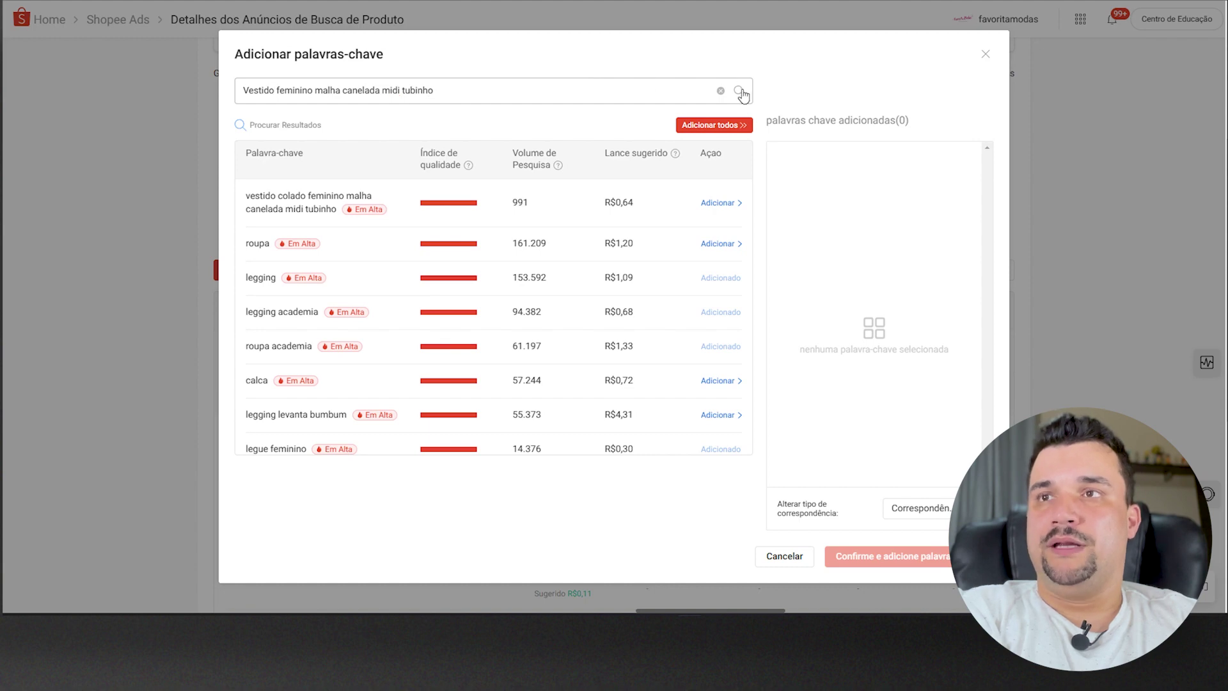
{"action": "double_click", "coordinate": [422, 90]}
{"action": "key", "text": "BackSpace"}
{"action": "left_click", "coordinate": [739, 91]}
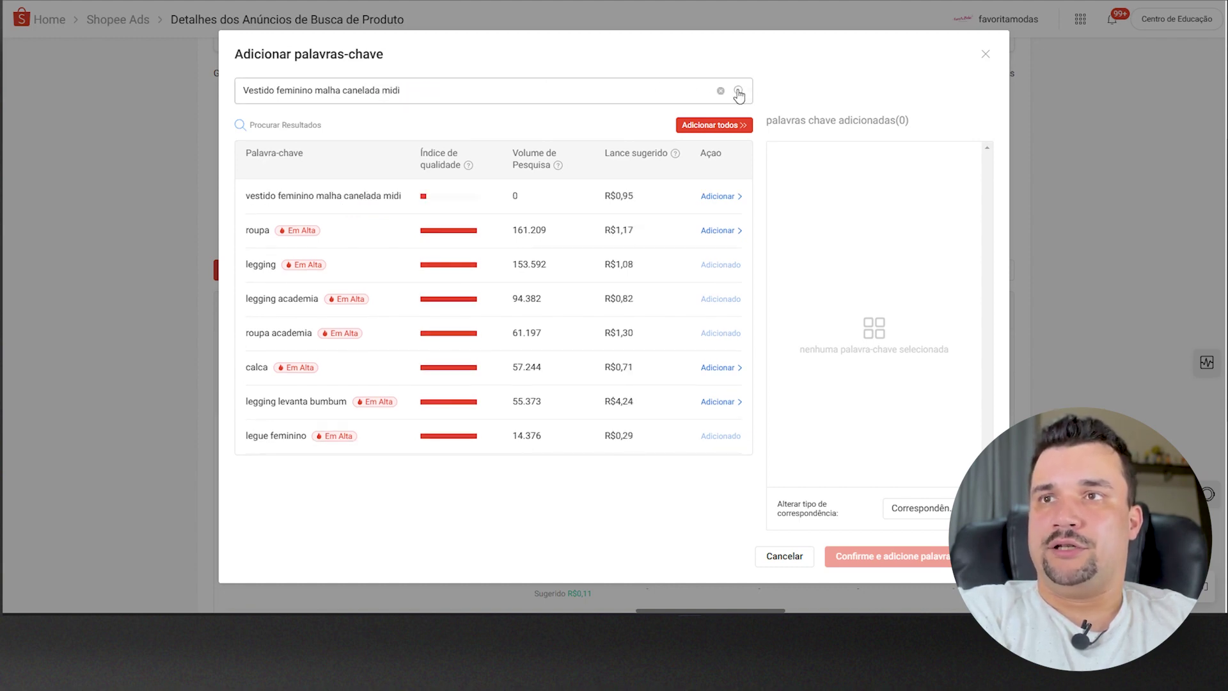
Step: Search the keywords for "Vestido feminino canelada midi" and its variant "Vestido feminino canelado midi"
{"action": "double_click", "coordinate": [324, 90]}
{"action": "key", "text": "BackSpace"}
{"action": "left_click", "coordinate": [739, 90]}
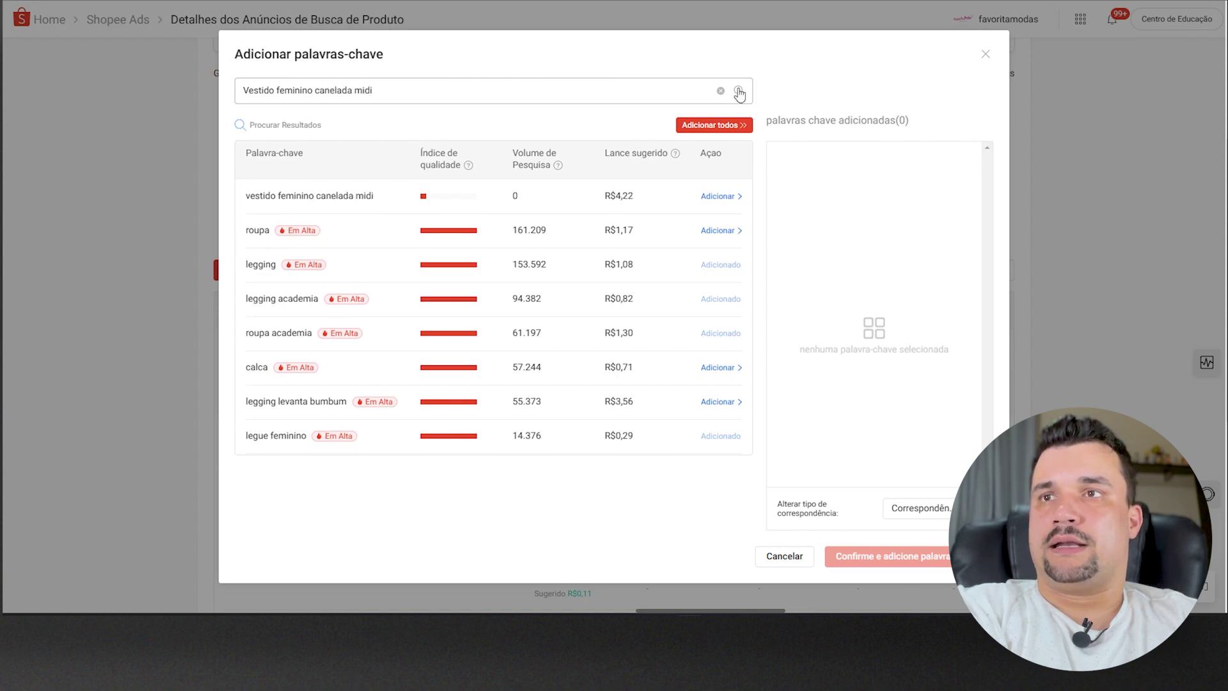
{"action": "left_click_drag", "start_coordinate": [347, 94], "coordinate": [350, 92]}
{"action": "type", "text": "o"}
{"action": "left_click", "coordinate": [739, 90]}
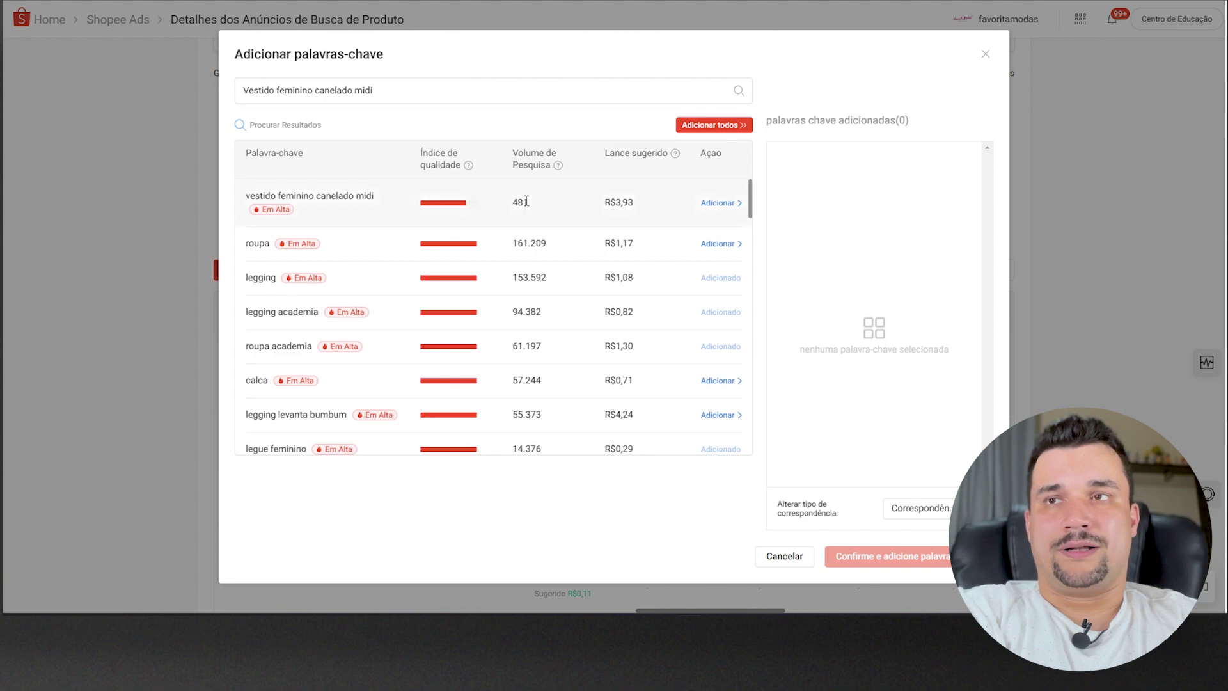
Step: Search the keywords for "Vestido feminino canelado tubinho" and the shorter "Vestido canelado tubinho"
{"action": "double_click", "coordinate": [366, 91]}
{"action": "type", "text": "tubinho"}
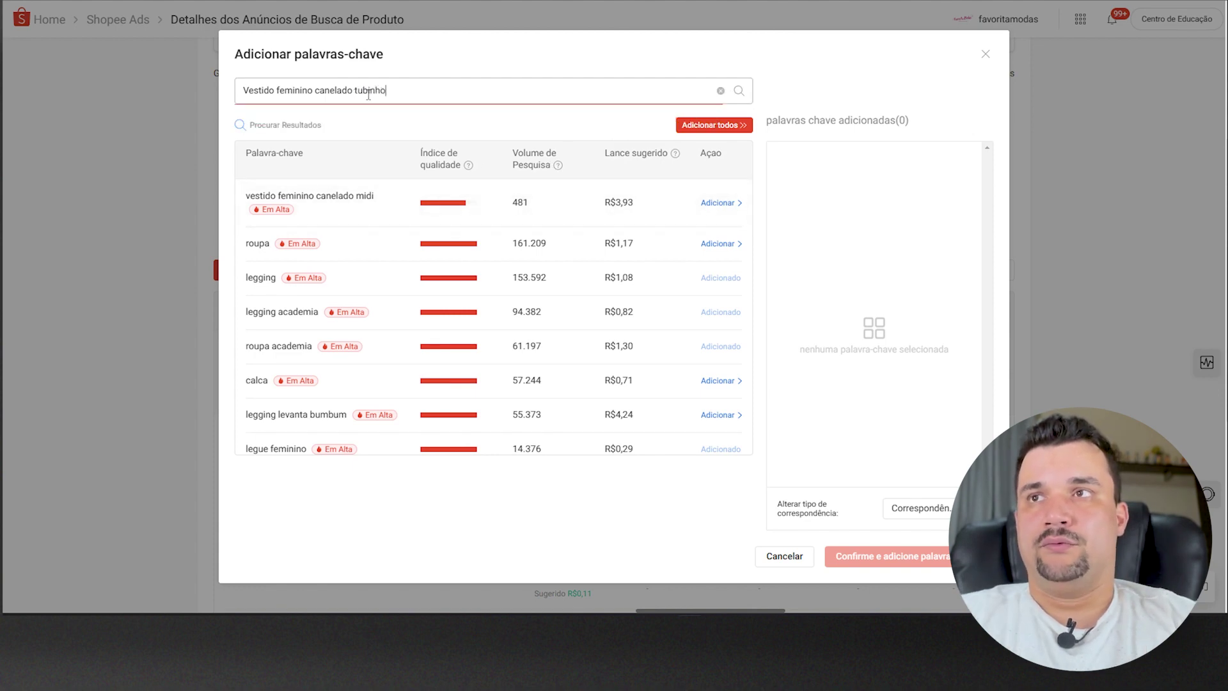
{"action": "key", "text": "Return"}
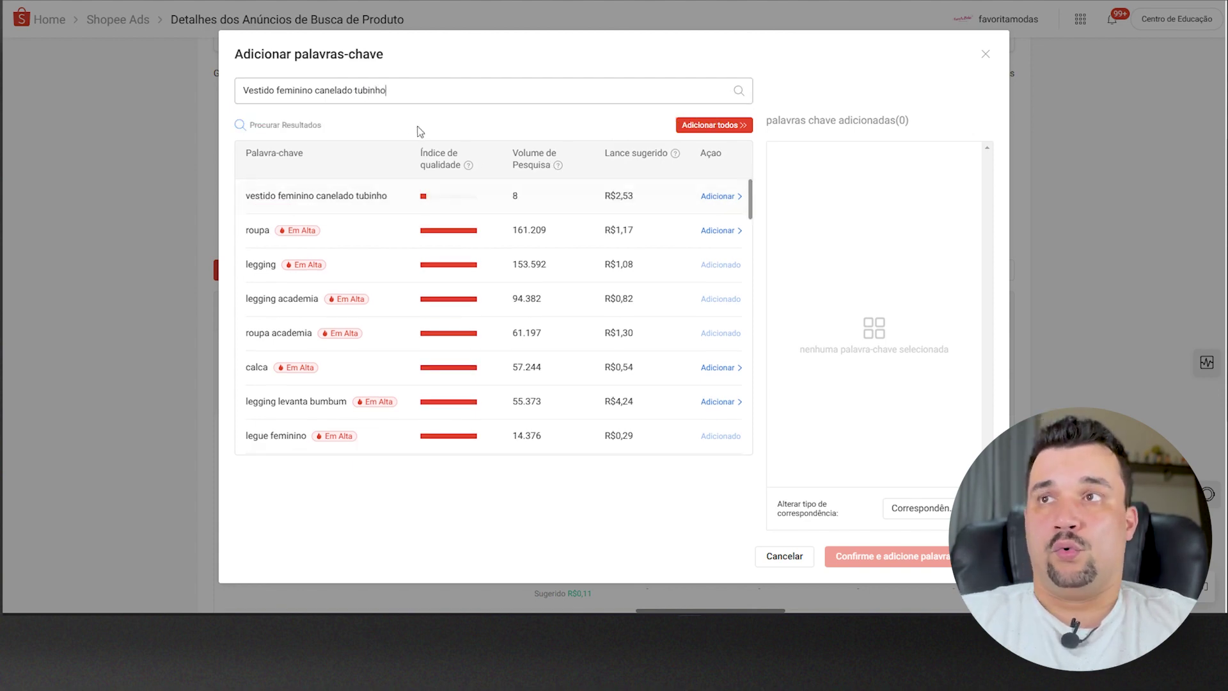
{"action": "double_click", "coordinate": [294, 90]}
{"action": "key", "text": "BackSpace"}
{"action": "left_click", "coordinate": [739, 91]}
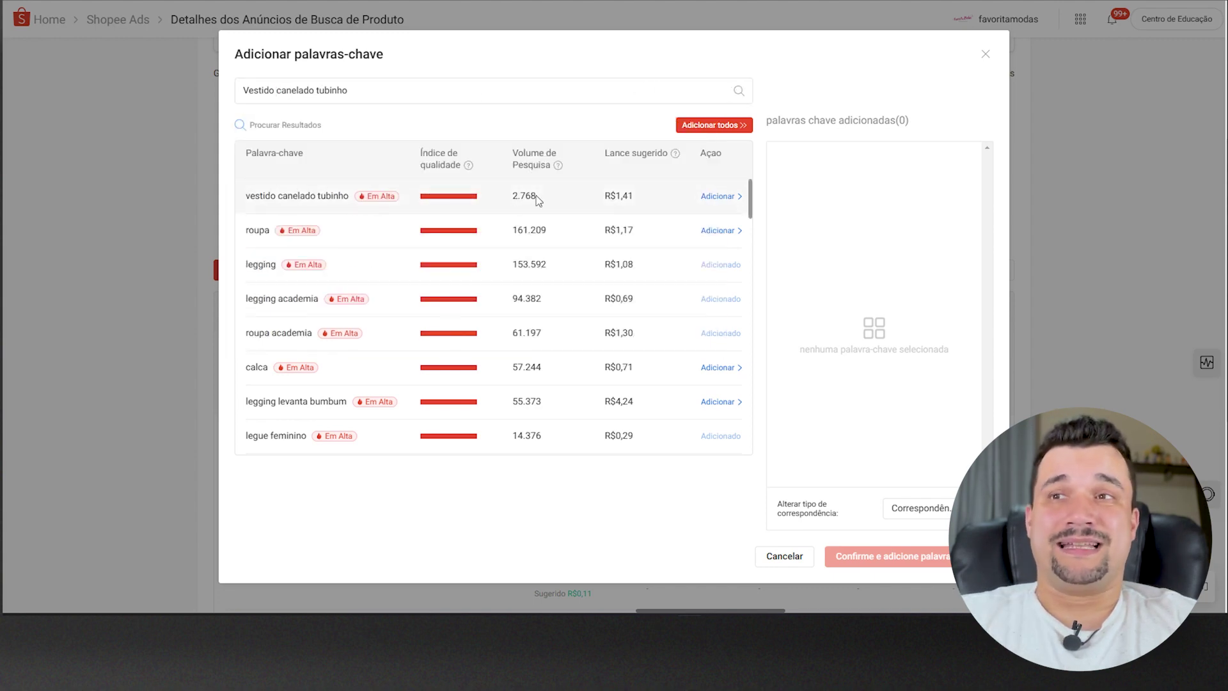
Step: Search the keywords for "Vestido canelado midi" and highlight its search volume
{"action": "double_click", "coordinate": [334, 91]}
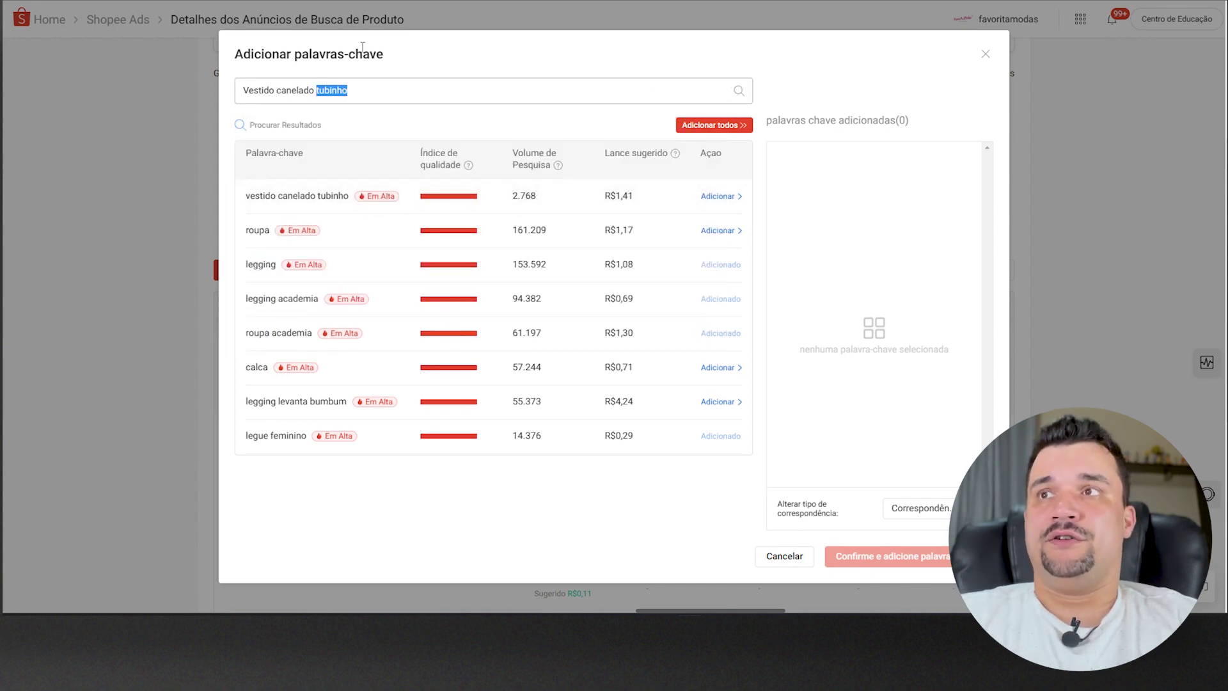
{"action": "type", "text": "midi"}
{"action": "key", "text": "Return"}
{"action": "left_click_drag", "start_coordinate": [543, 197], "coordinate": [515, 198]}
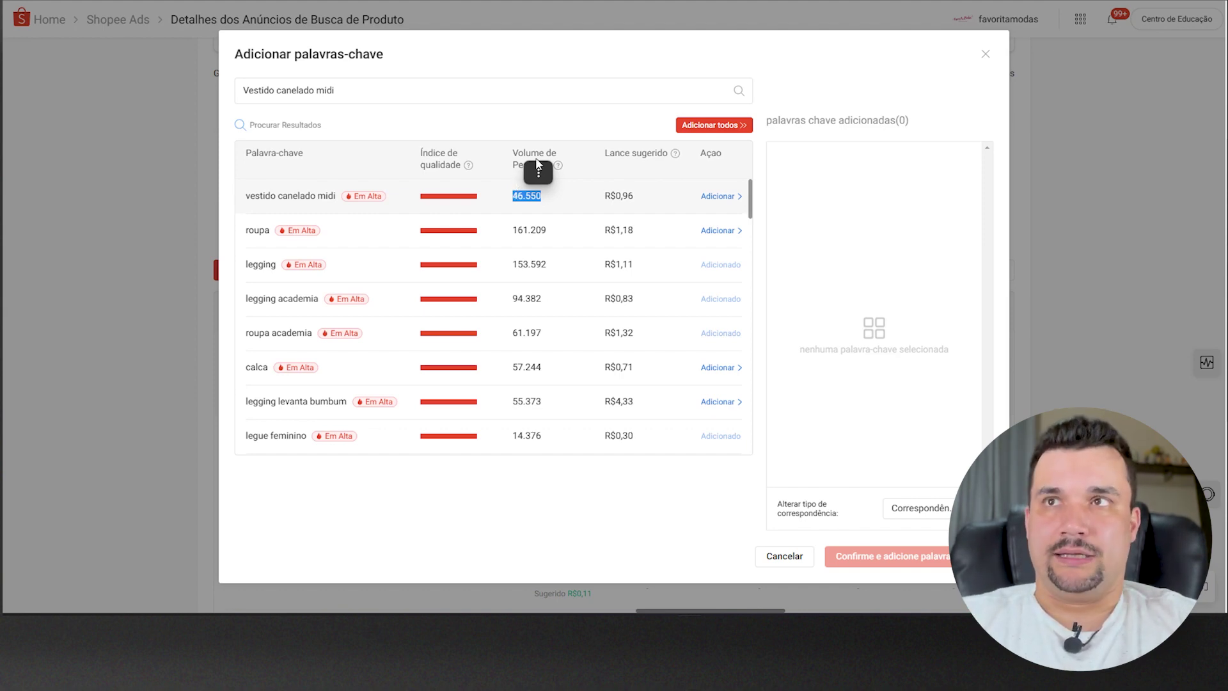
Step: Add "colado" after "Vestido" and search the keywords for "Vestido colado canelado midi"
{"action": "left_click", "coordinate": [441, 3]}
{"action": "type", "text": "vestido"}
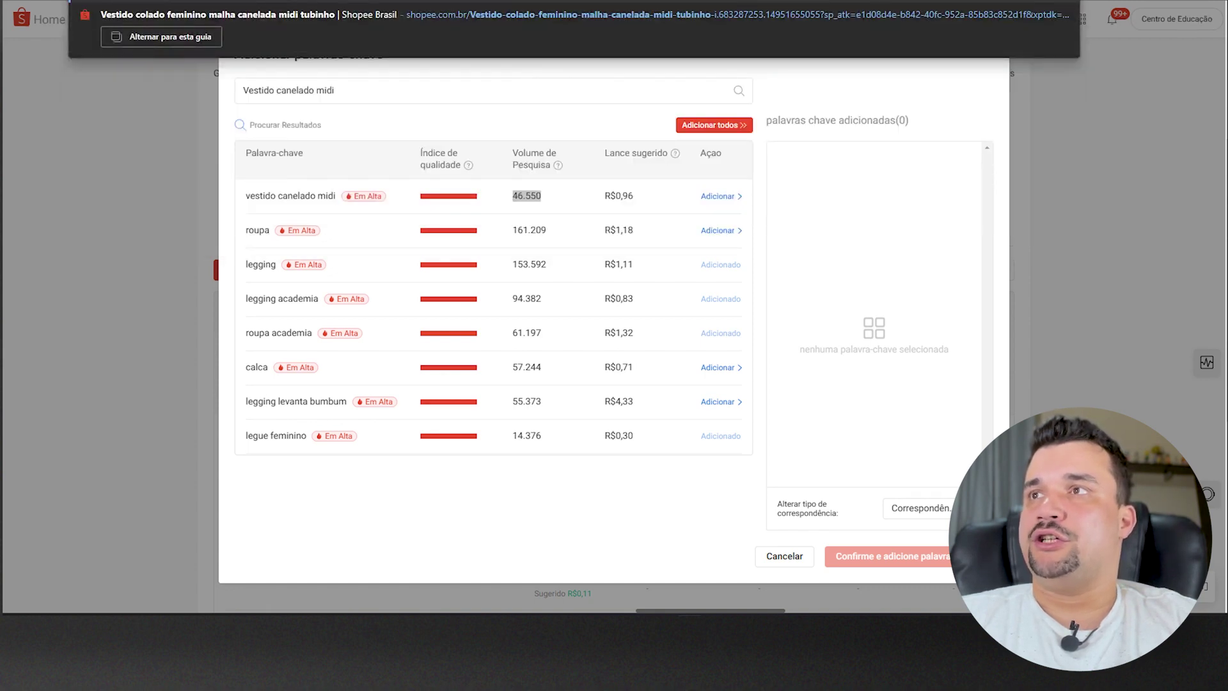
{"action": "left_click", "coordinate": [277, 90]}
{"action": "type", "text": "colado"}
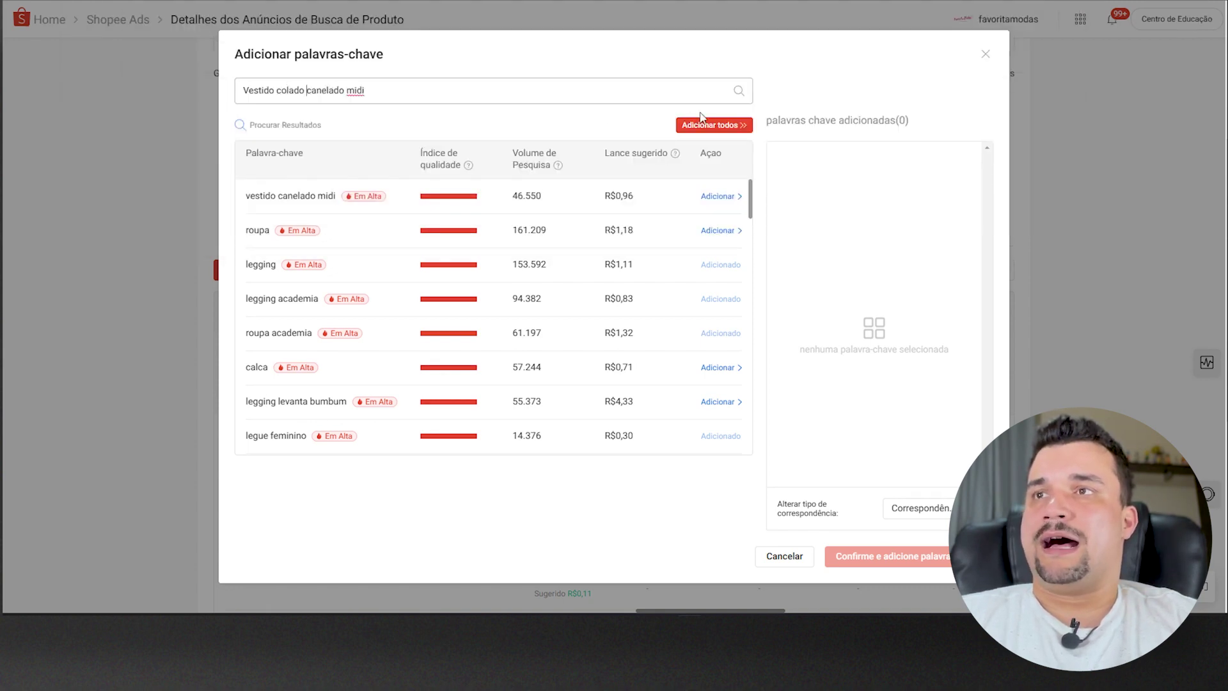
{"action": "left_click", "coordinate": [740, 92]}
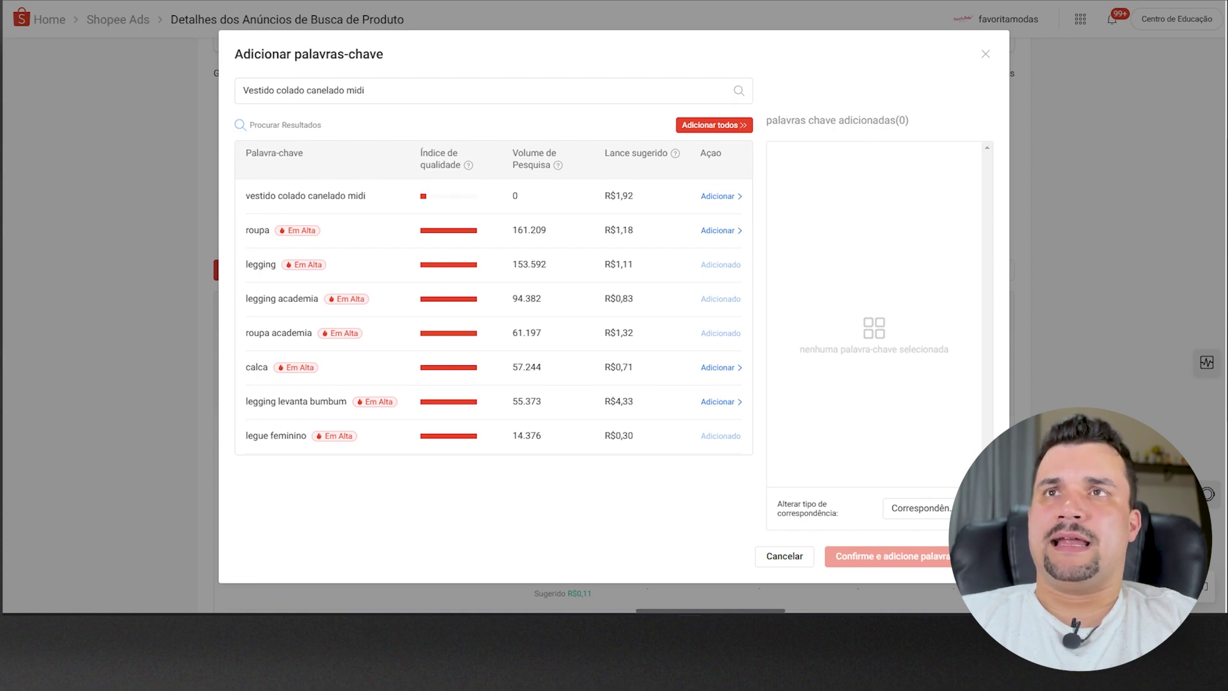
Step: Review the dress listing's title and search the keywords for "Vestido longo canelado midi"
{"action": "key", "text": "ctrl+Tab"}
{"action": "key", "text": "ctrl+Tab"}
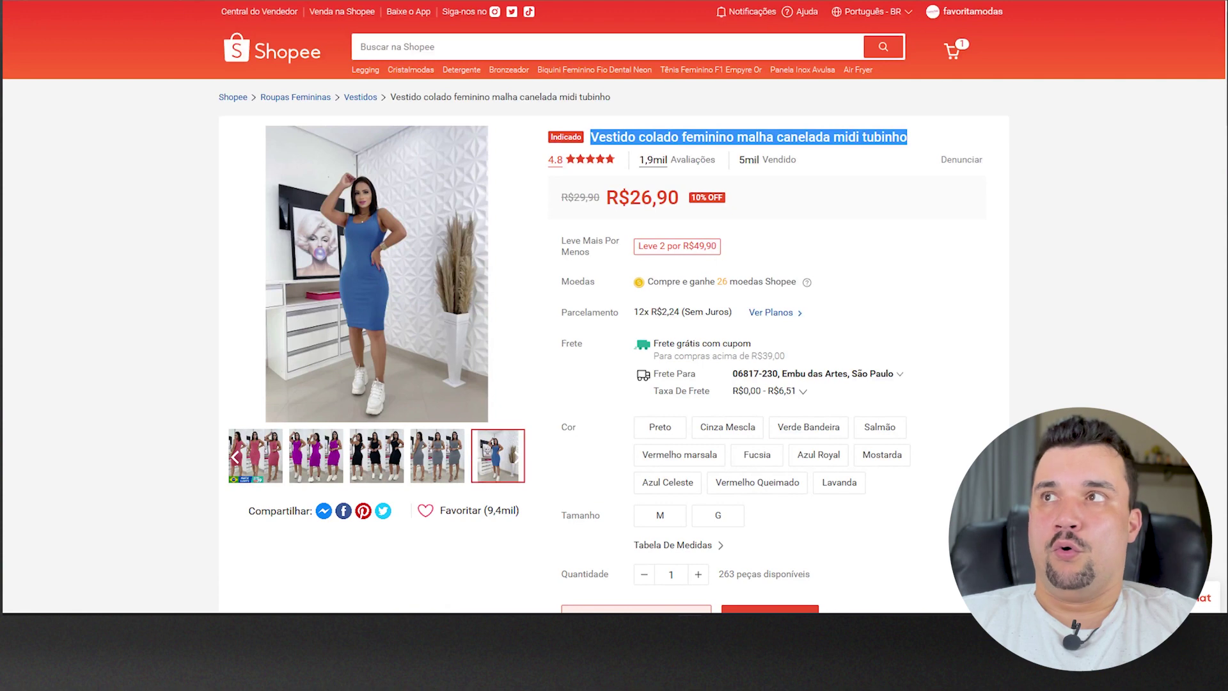
{"action": "key", "text": "ctrl+Tab"}
{"action": "double_click", "coordinate": [289, 90]}
{"action": "key", "text": "BackSpace"}
{"action": "type", "text": "longo canelado midi"}
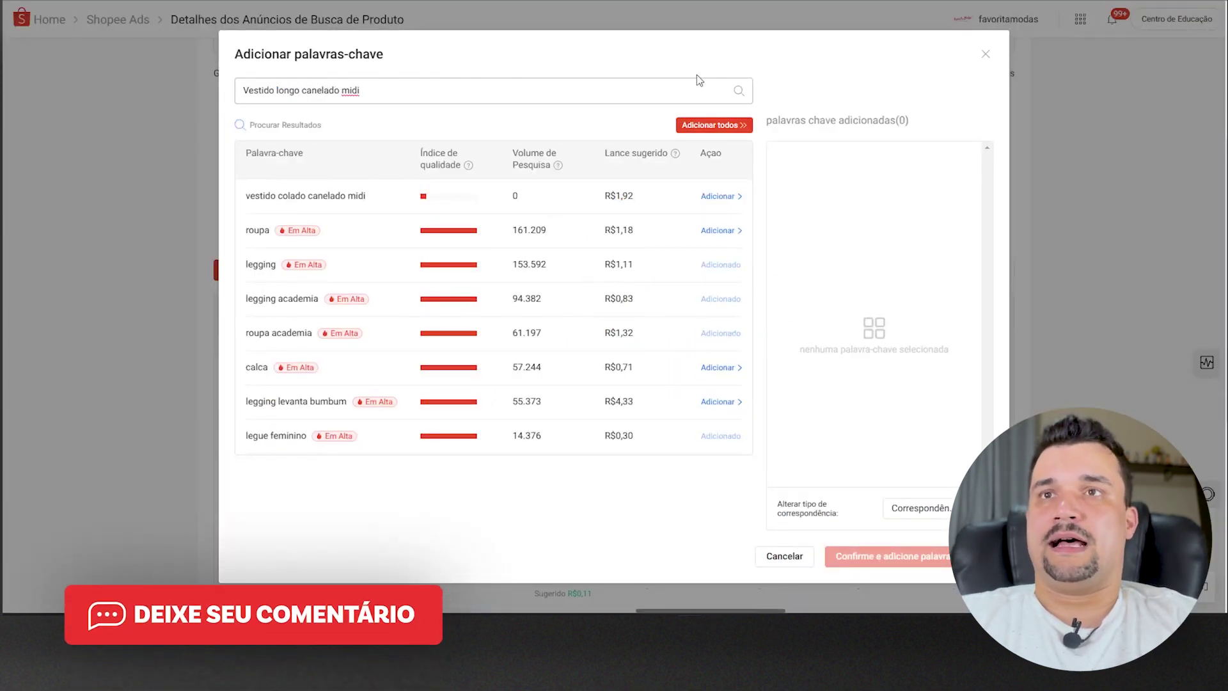
{"action": "left_click", "coordinate": [738, 91]}
Step: Shorten the phrase and search the keywords for "Vestido longo canelado"
{"action": "key", "text": "End"}
{"action": "key", "text": "BackSpace"}
{"action": "key", "text": "BackSpace"}
{"action": "key", "text": "BackSpace"}
{"action": "key", "text": "BackSpace"}
{"action": "key", "text": "BackSpace"}
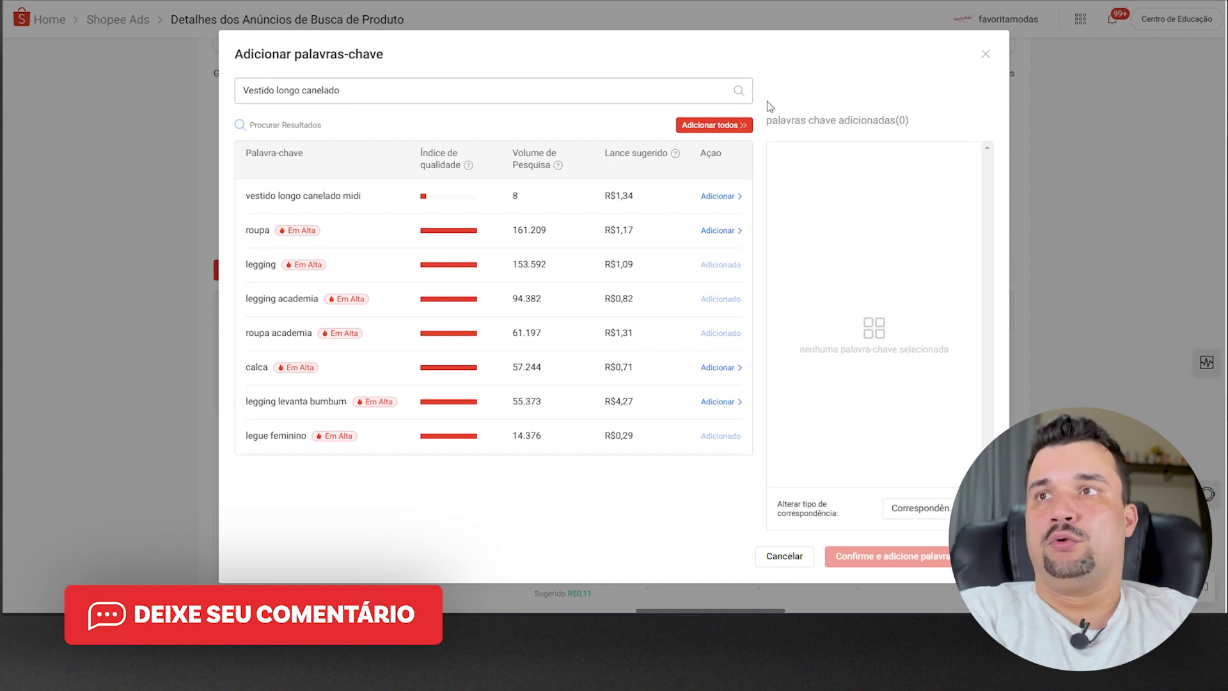
{"action": "left_click", "coordinate": [740, 91]}
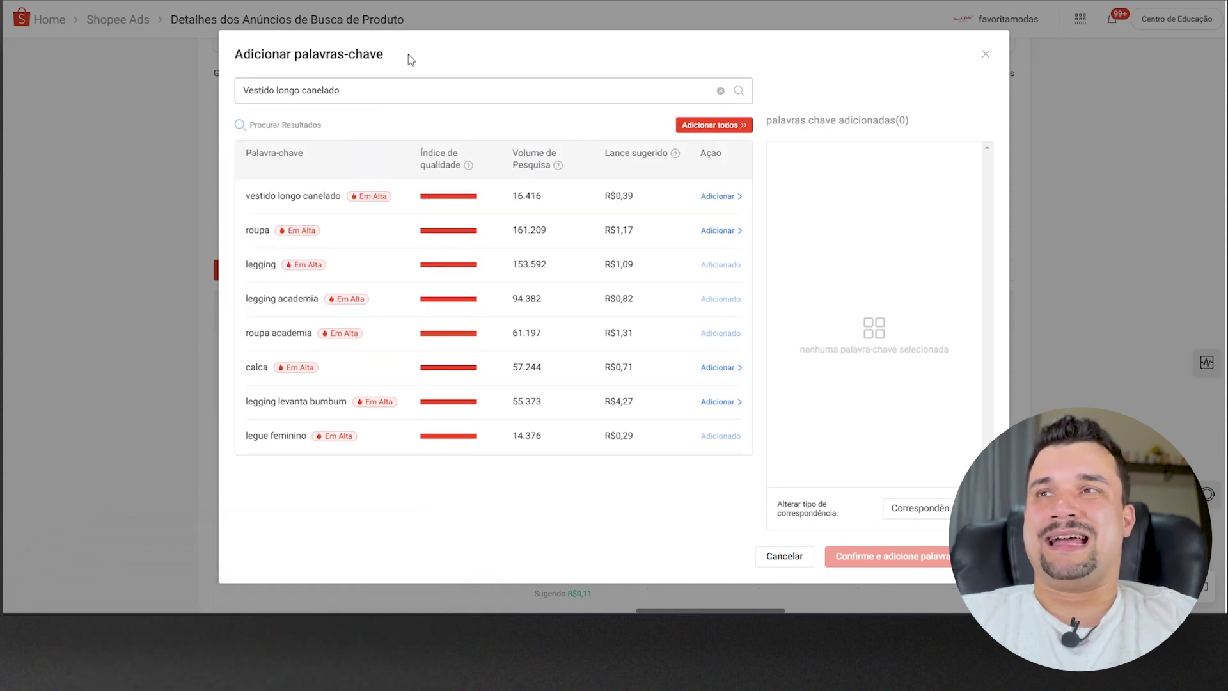
Step: Replace "canelado" with "colado" and search the keywords for "Vestido longo colado"
{"action": "type", "text": "colado"}
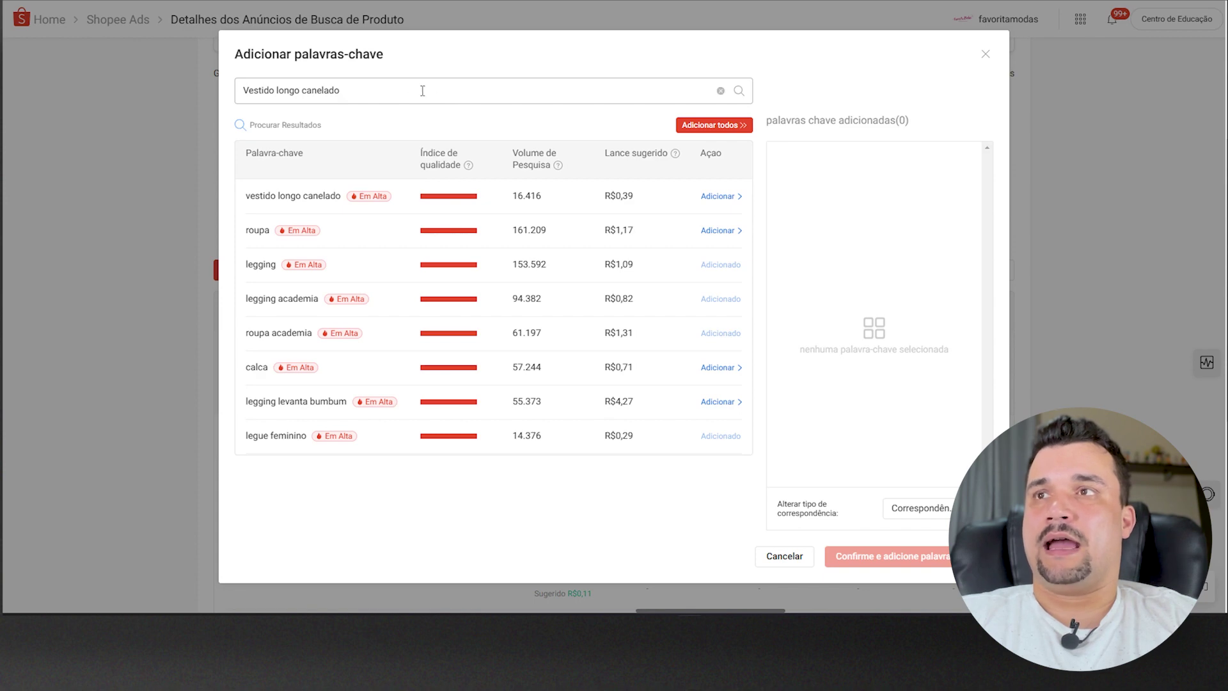
{"action": "key", "text": "Return"}
{"action": "double_click", "coordinate": [315, 90]}
{"action": "key", "text": "BackSpace"}
{"action": "left_click", "coordinate": [739, 92]}
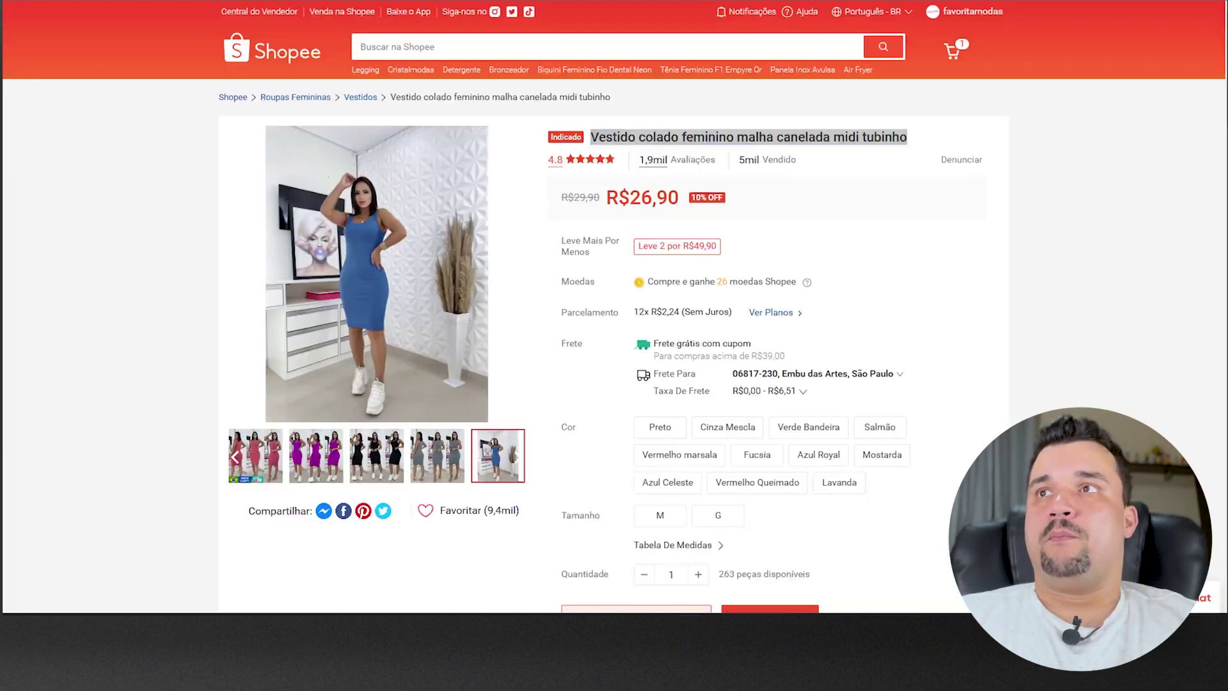
Step: Enter the children's jeans dress listing title, "VESTIDO JEANS ou jardineira (Perfeito!) Só hoje!! Promoção", in the keyword search
{"action": "left_click_drag", "start_coordinate": [591, 137], "coordinate": [908, 137]}
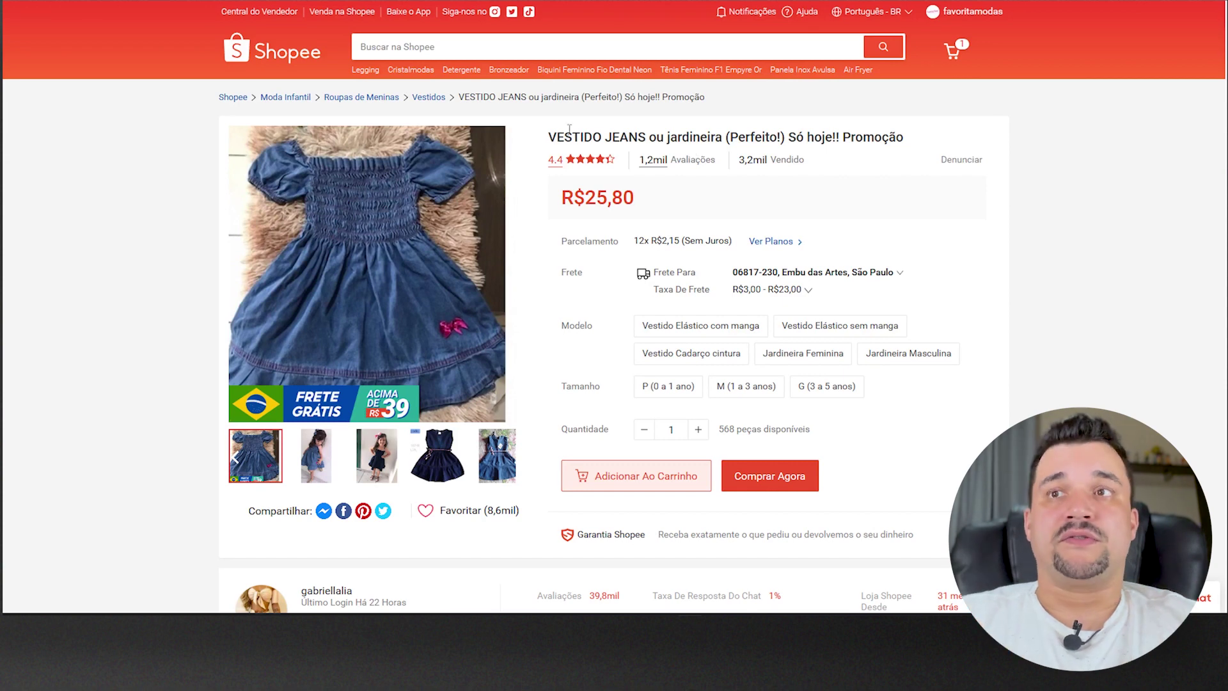
{"action": "left_click_drag", "start_coordinate": [551, 134], "coordinate": [826, 136]}
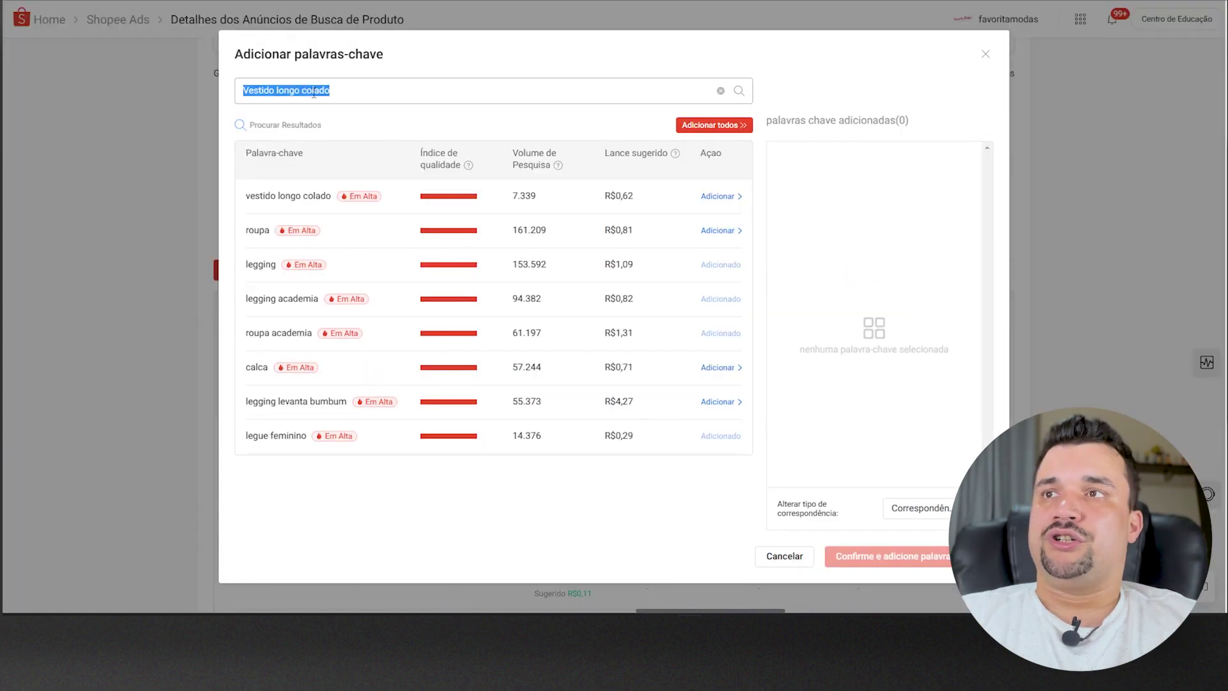
{"action": "type", "text": "VESTIDO JEANS ou jardineira (Perfeito!) Só hoje!! Promoção"}
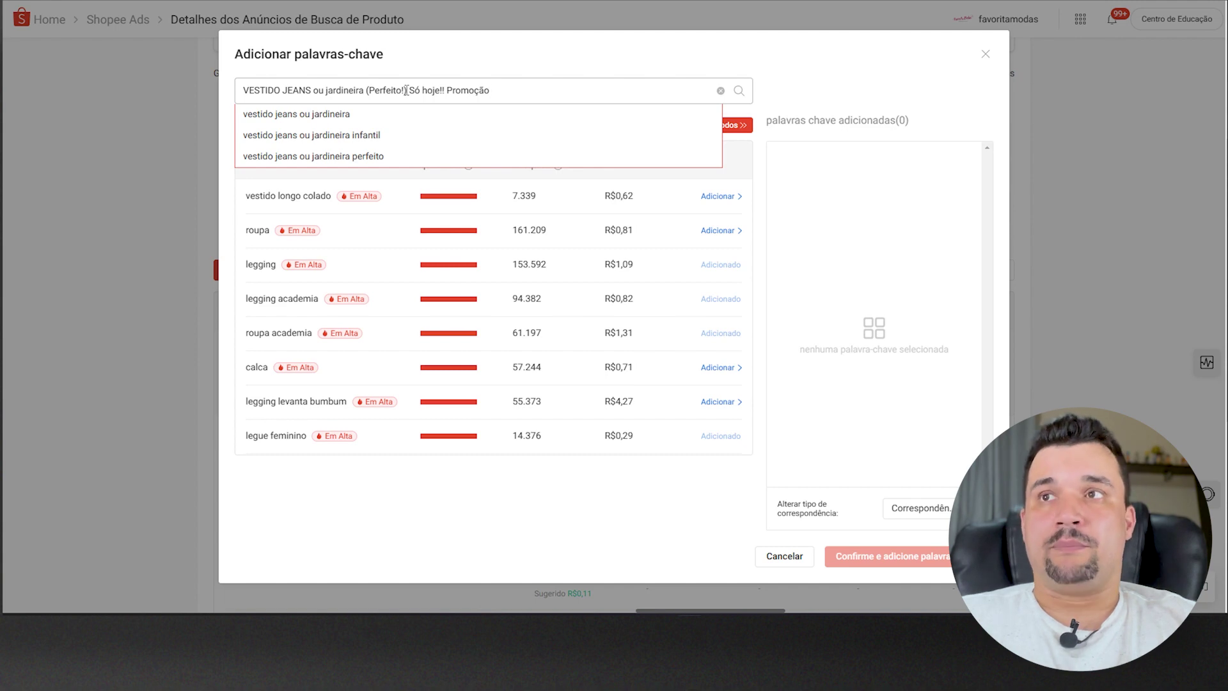
Step: Trim the title to "VESTIDO JEANS ou jardineira" and search the suggested keyword "vestido jeans ou jardineira infantil"
{"action": "left_click_drag", "start_coordinate": [409, 90], "coordinate": [513, 90]}
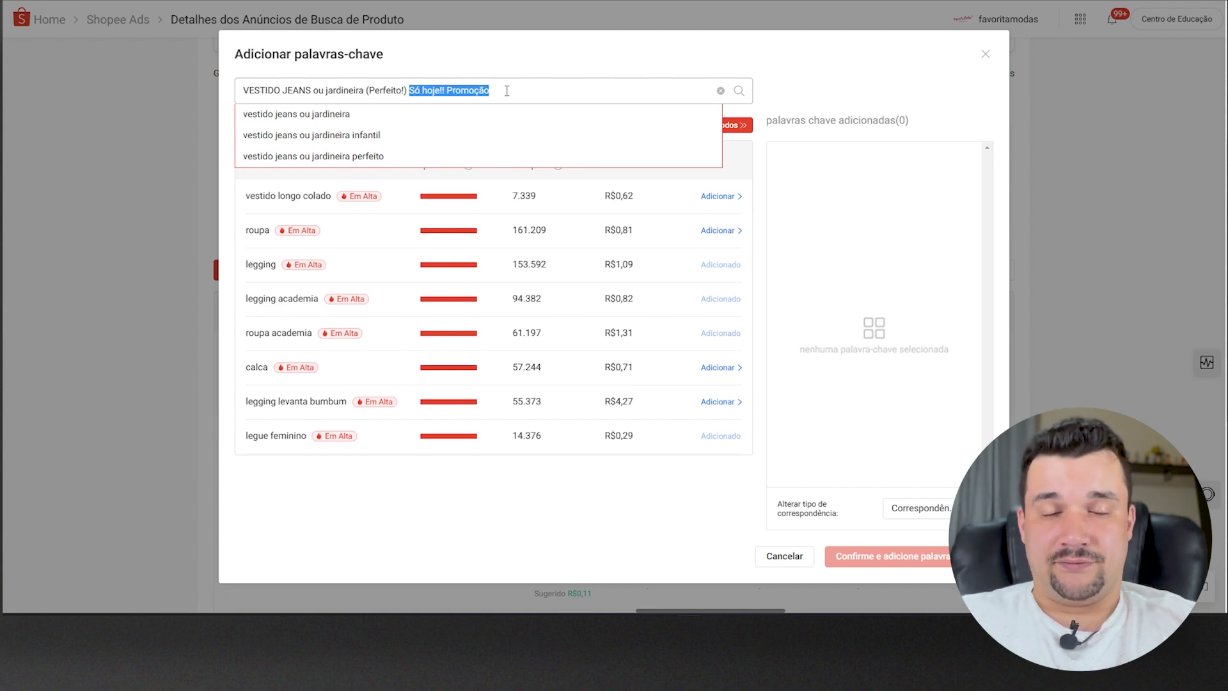
{"action": "key", "text": "BackSpace"}
{"action": "left_click_drag", "start_coordinate": [363, 90], "coordinate": [499, 83]}
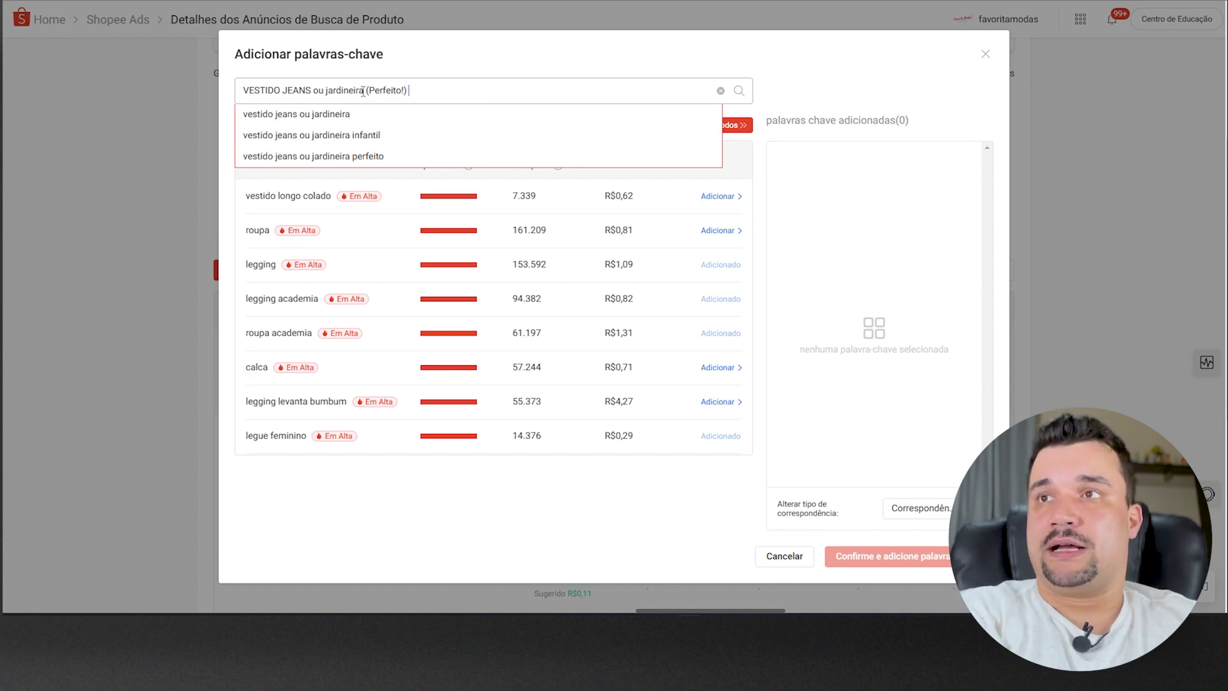
{"action": "key", "text": "BackSpace"}
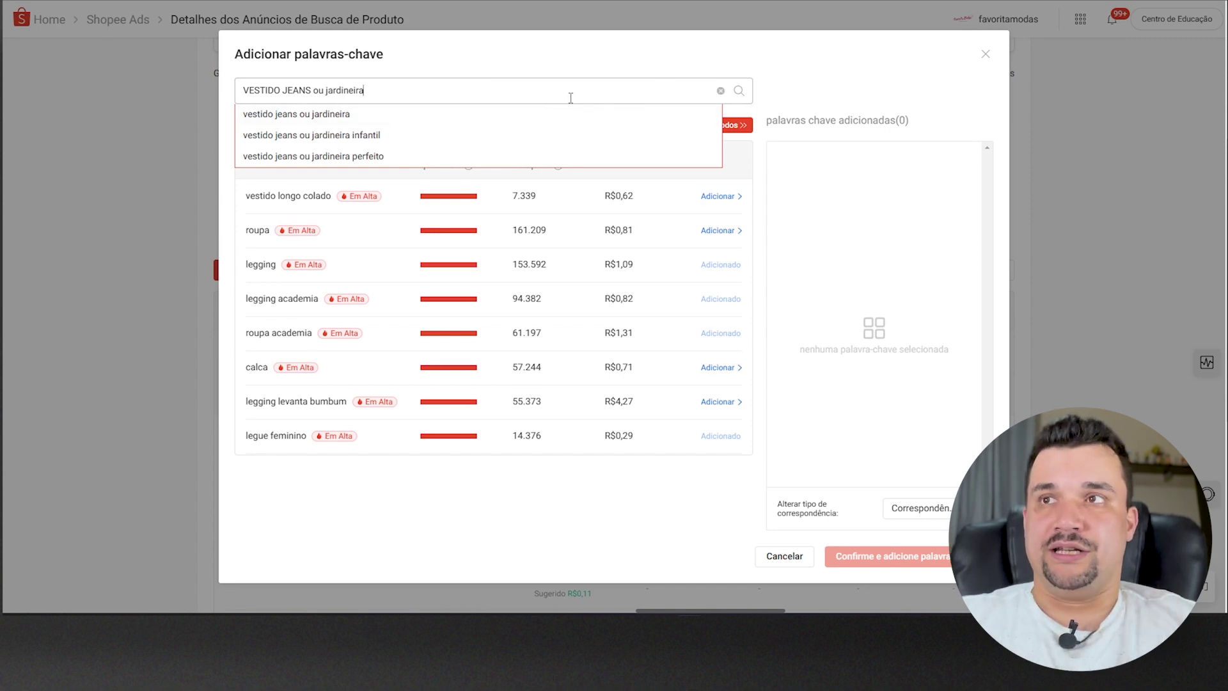
{"action": "left_click", "coordinate": [473, 135]}
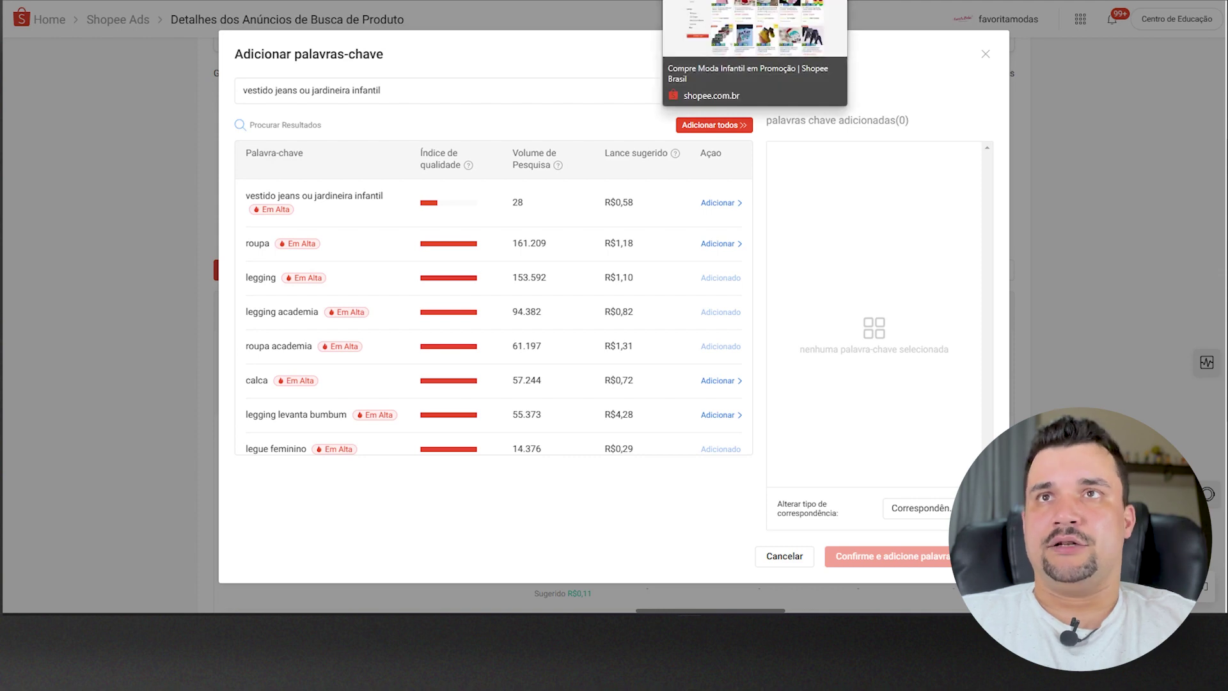
Step: Switch back to the children's jeans dress listing to review its title
{"action": "left_click", "coordinate": [755, 2]}
{"action": "key", "text": "ctrl+shift+Tab"}
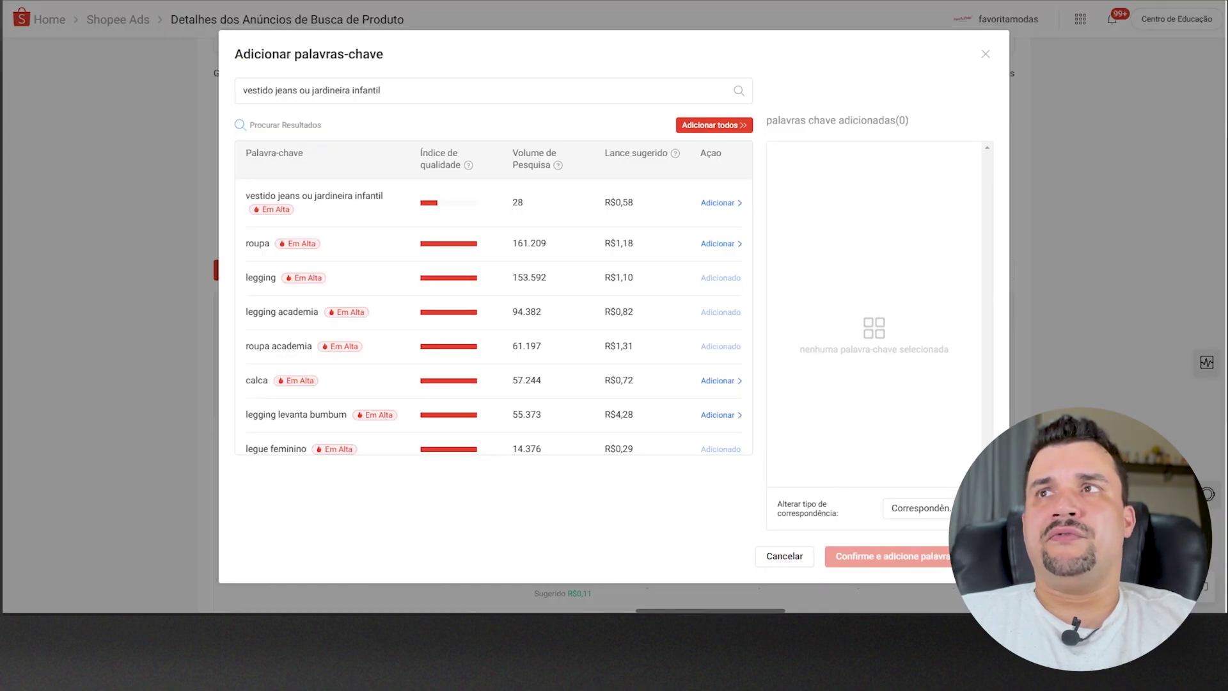
{"action": "key", "text": "ctrl+Tab"}
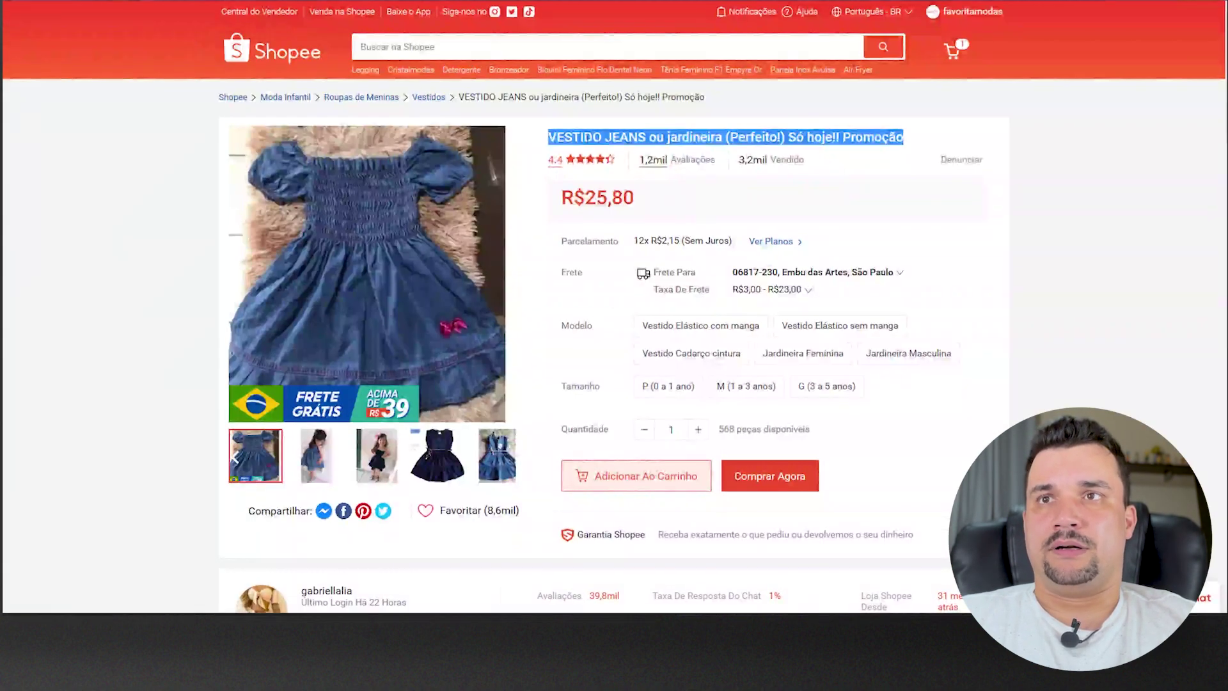
Step: Return to the Shopee Ads keyword dialog and shorten the query to search for "vestido jeans infantil"
{"action": "left_click", "coordinate": [735, 143]}
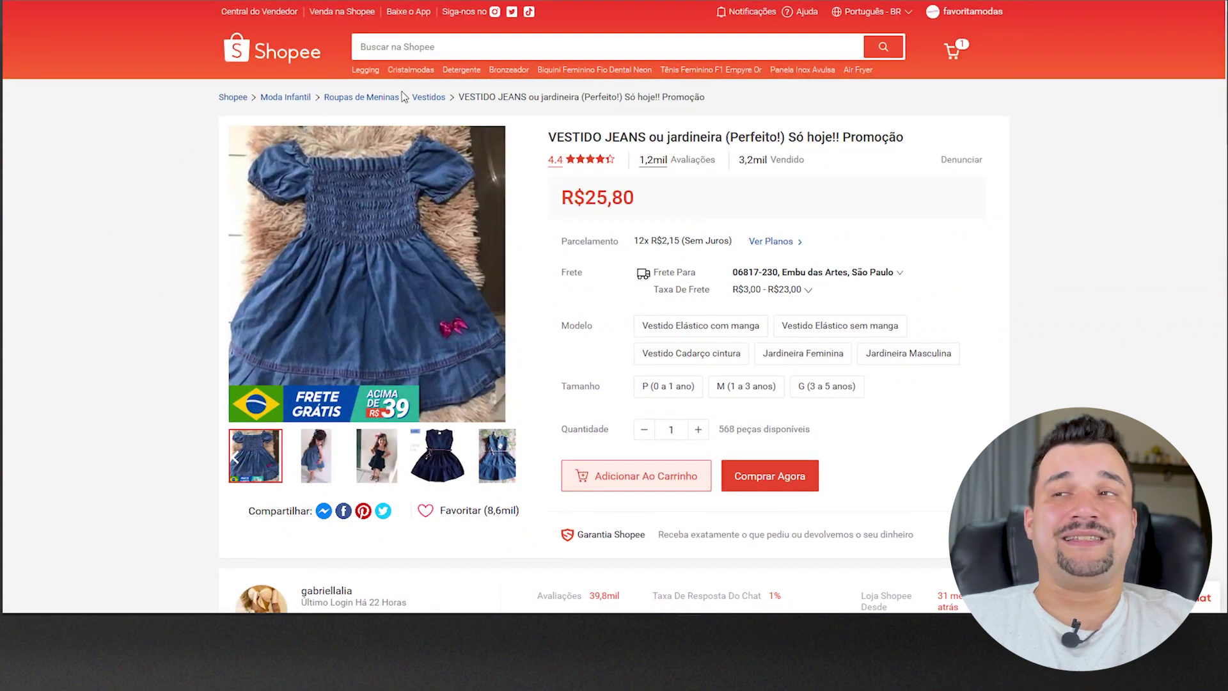
{"action": "key", "text": "ctrl+Tab"}
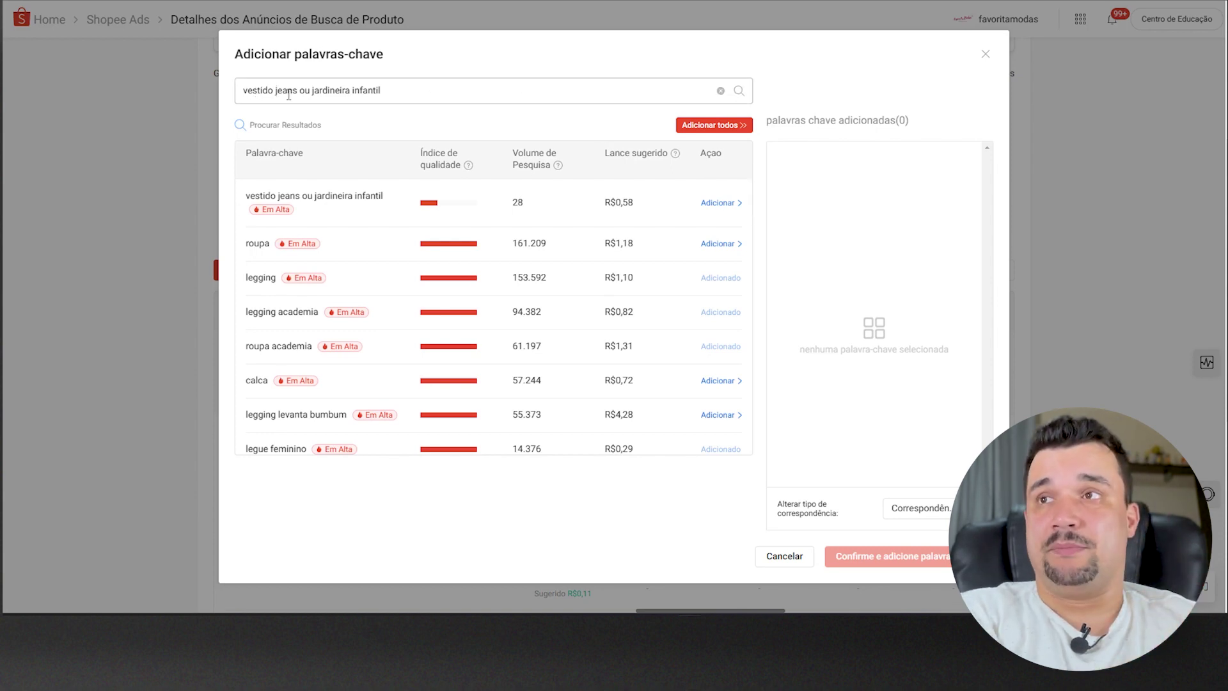
{"action": "left_click_drag", "start_coordinate": [314, 90], "coordinate": [350, 88]}
{"action": "key", "text": "BackSpace"}
{"action": "left_click", "coordinate": [737, 92]}
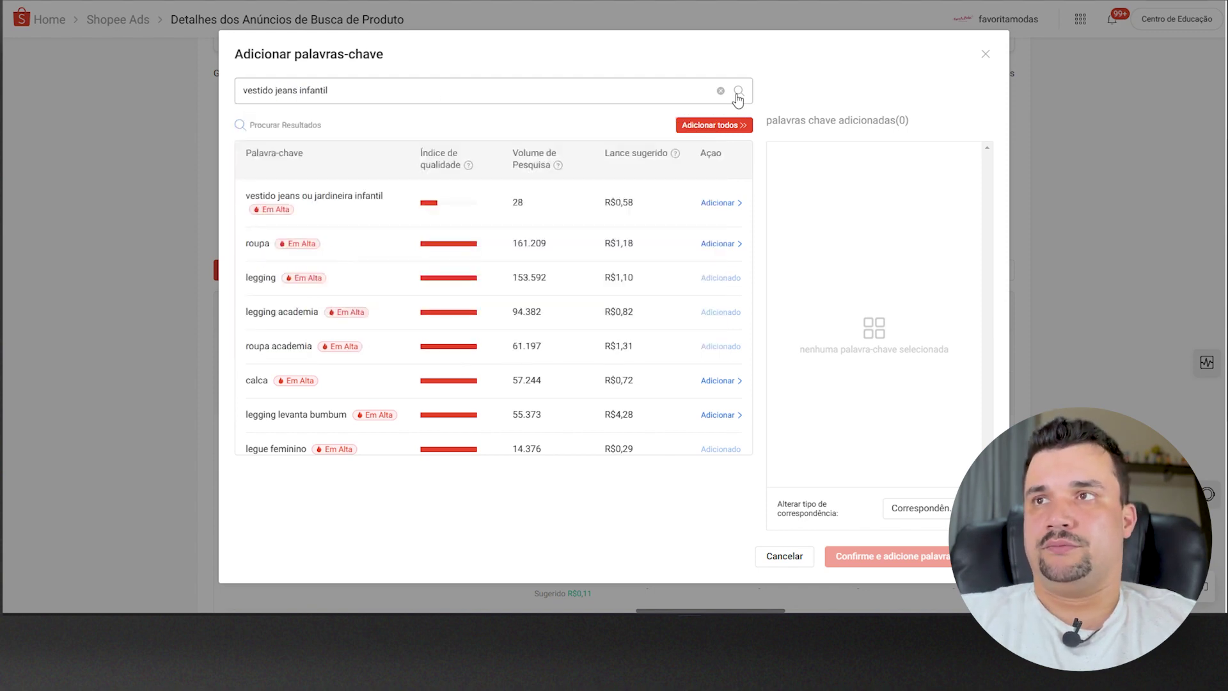
Step: Re-enter the jeans dress listing title, reduce it to "jardineira", and search the suggested keyword "jardineira infantil"
{"action": "key", "text": "ctrl+a"}
{"action": "type", "text": "VESTIDO JEANS ou jardineira (Perfeito!) Só hoje!! Promoção"}
{"action": "double_click", "coordinate": [300, 90]}
{"action": "left_click_drag", "start_coordinate": [327, 90], "coordinate": [191, 90]}
{"action": "key", "text": "BackSpace"}
{"action": "key", "text": "ctrl+Right"}
{"action": "key", "text": "shift+End"}
{"action": "type", "text": "inf"}
{"action": "left_click", "coordinate": [363, 121]}
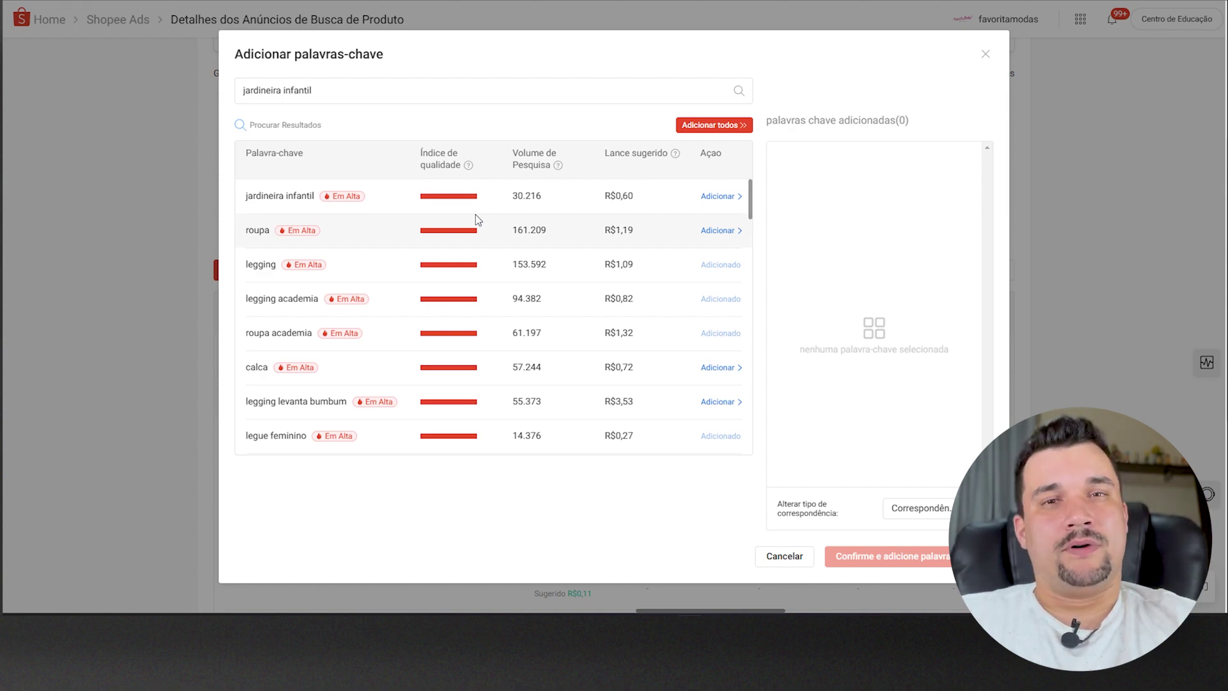
Step: Extend the query with the girls' term and check the search volume of "jardineira infantil menina"
{"action": "left_click", "coordinate": [403, 95]}
{"action": "type", "text": "menina"}
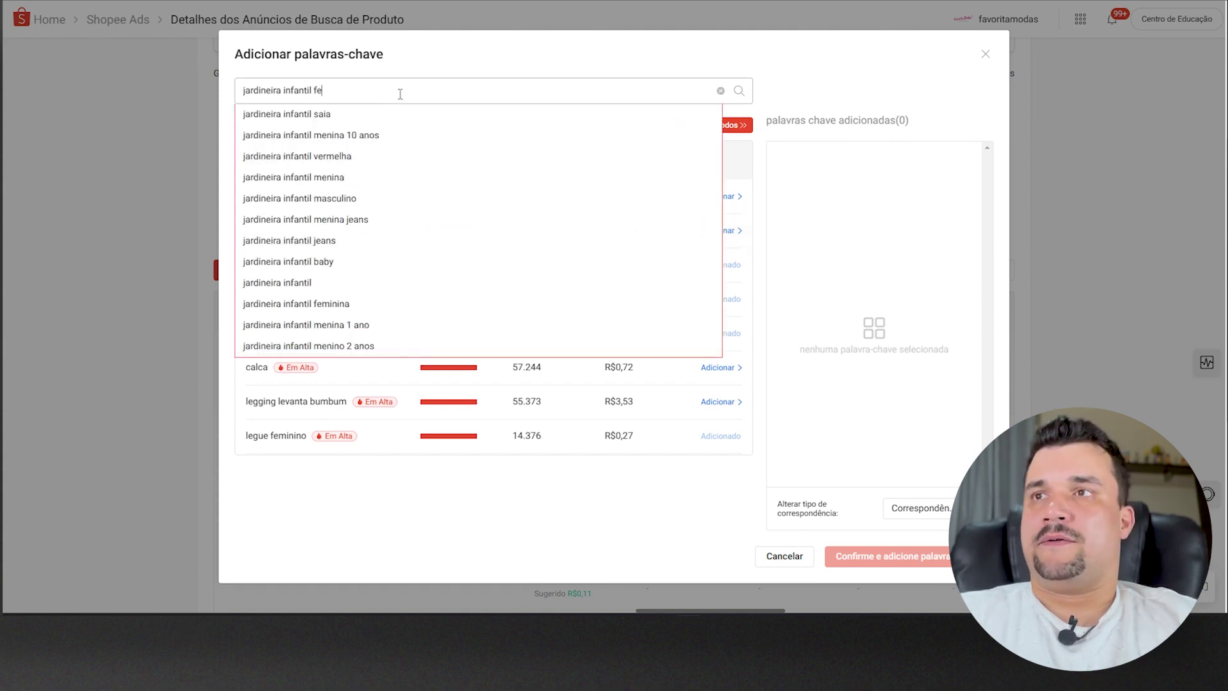
{"action": "left_click", "coordinate": [493, 186]}
{"action": "double_click", "coordinate": [527, 195]}
Step: Put "Vestido" in front of the query and search for "Vestido jardineira infantil menina"
{"action": "left_click", "coordinate": [247, 90]}
{"action": "double_click", "coordinate": [247, 90]}
{"action": "type", "text": "Vestido"}
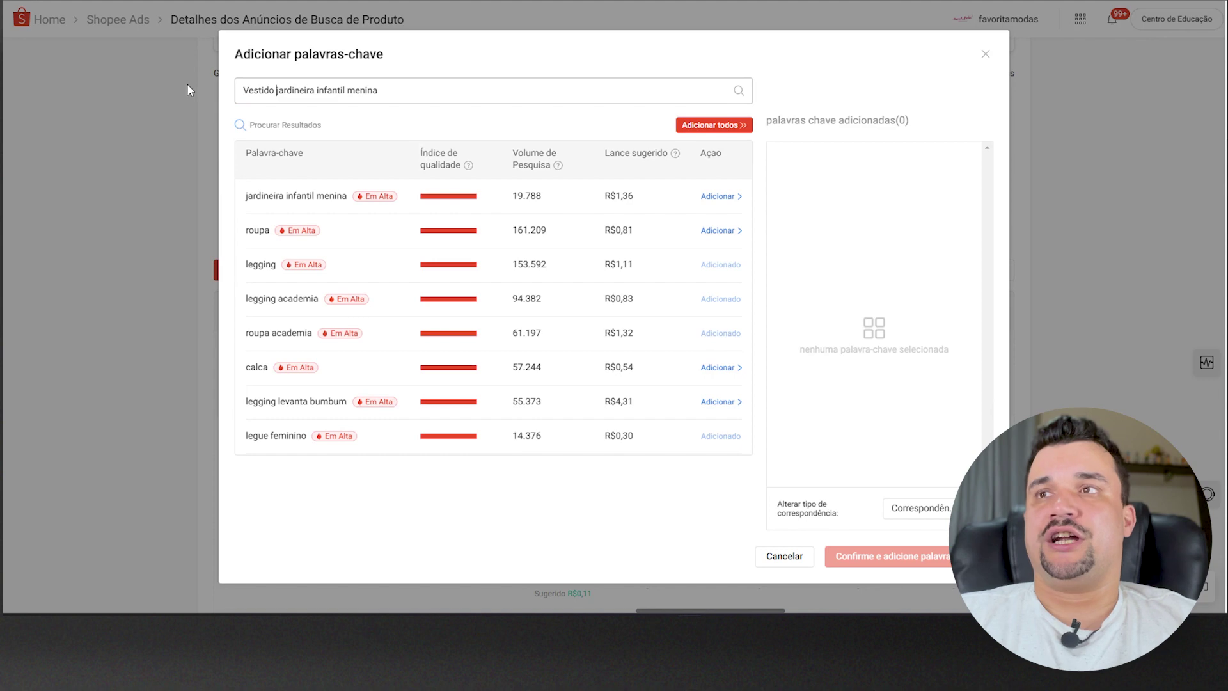
{"action": "left_click", "coordinate": [738, 93]}
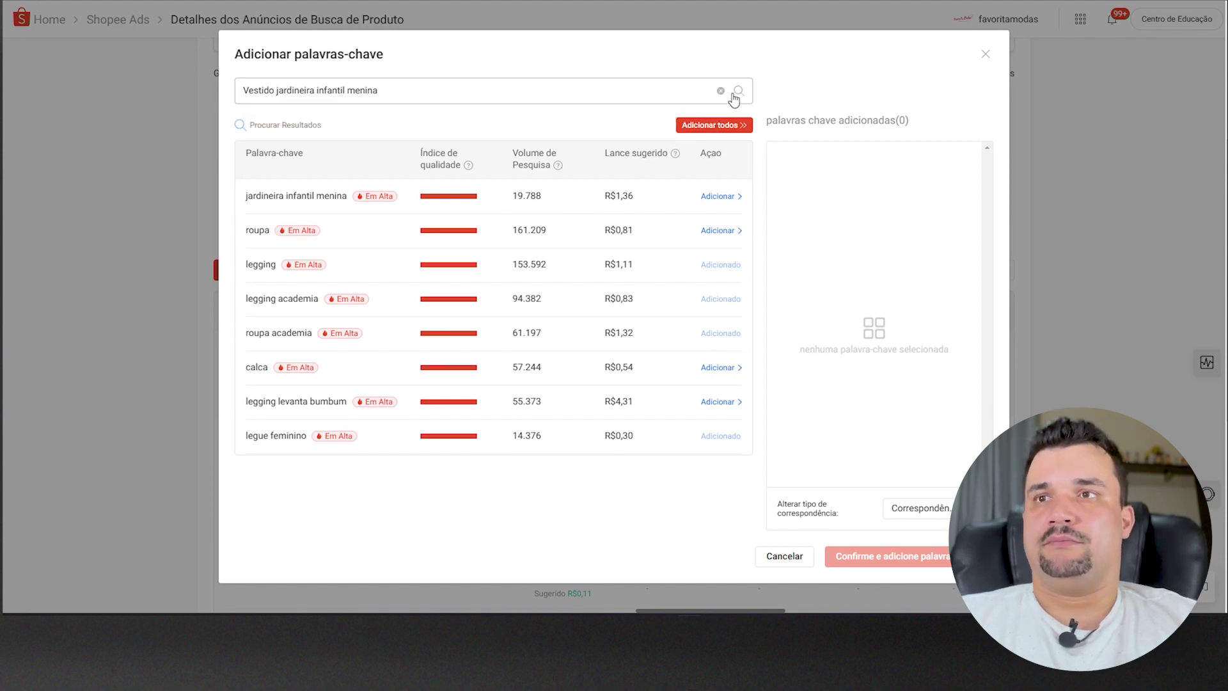
Step: Remove "menina" from the query and search for "Vestido jardineira infantil"
{"action": "left_click", "coordinate": [556, 92]}
{"action": "key", "text": "ctrl+shift+Left"}
{"action": "key", "text": "BackSpace"}
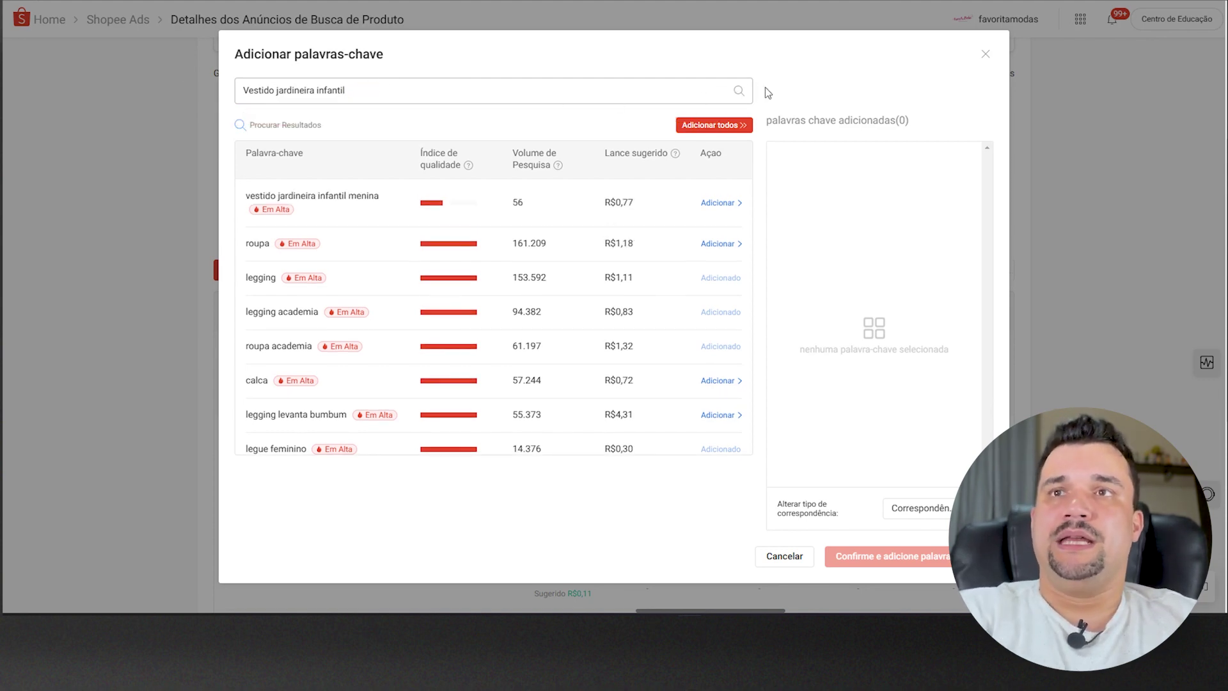
{"action": "left_click", "coordinate": [739, 90]}
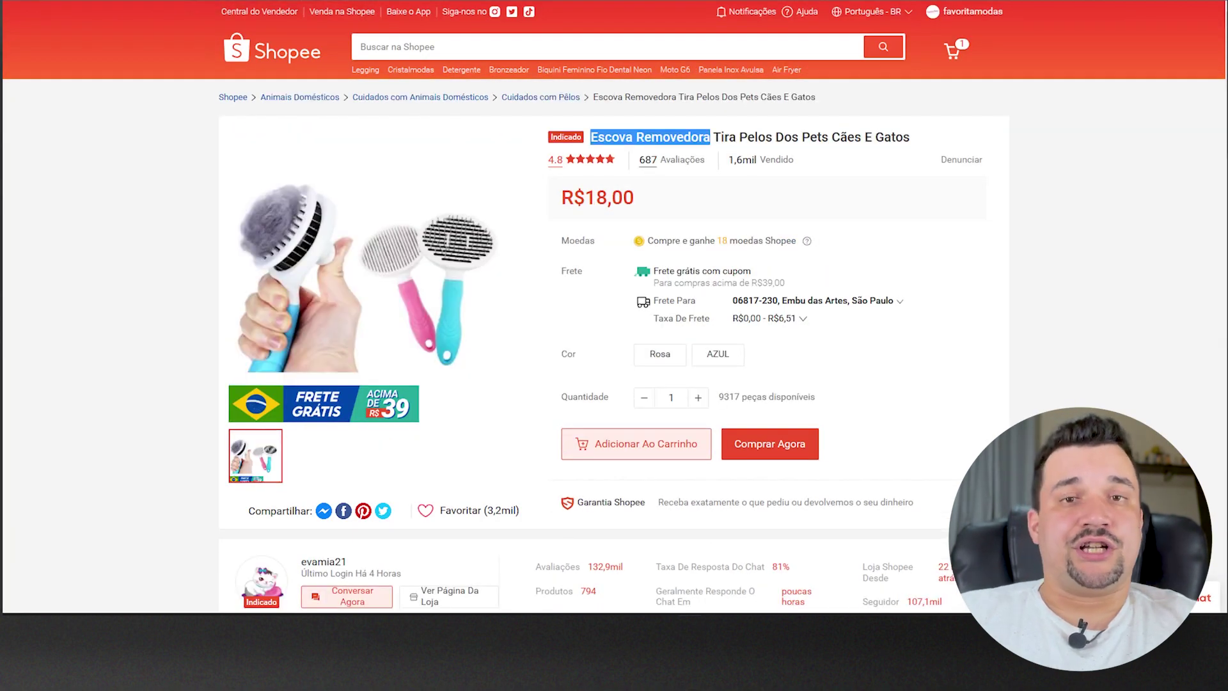
Step: Copy the pet brush listing title, "Escova Removedora Tira Pelos Dos Pets Cães E Gatos", and search it in the keyword tool
{"action": "left_click", "coordinate": [978, 158]}
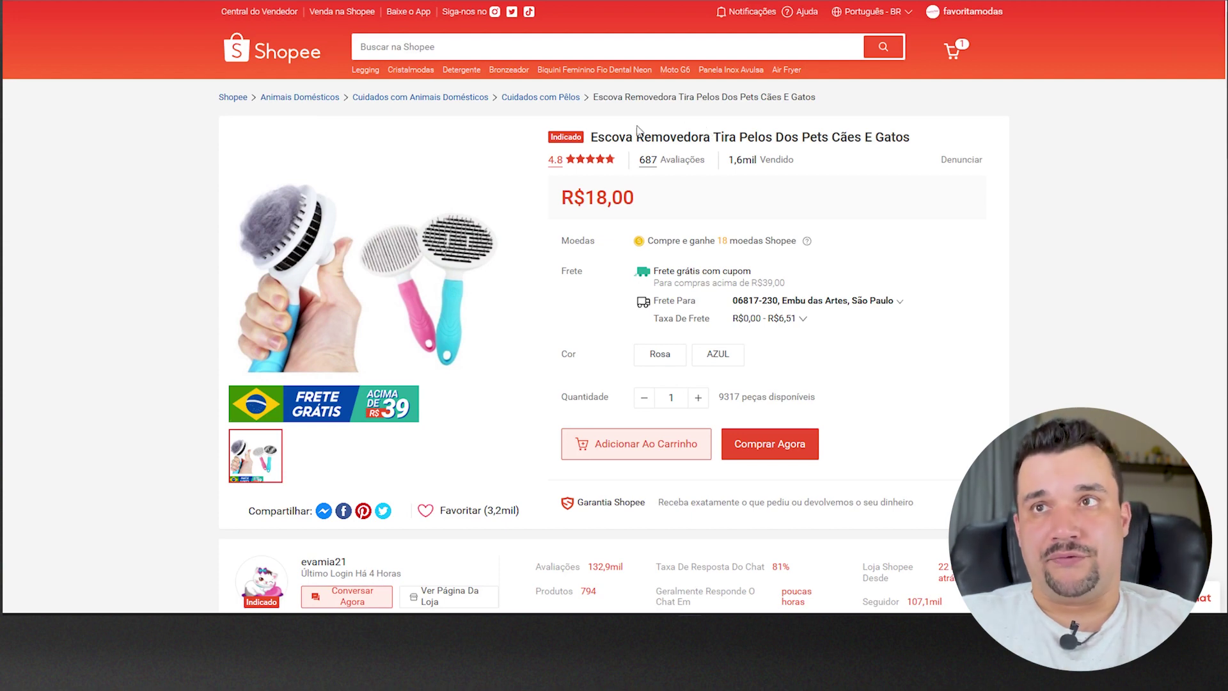
{"action": "left_click_drag", "start_coordinate": [728, 159], "coordinate": [806, 160]}
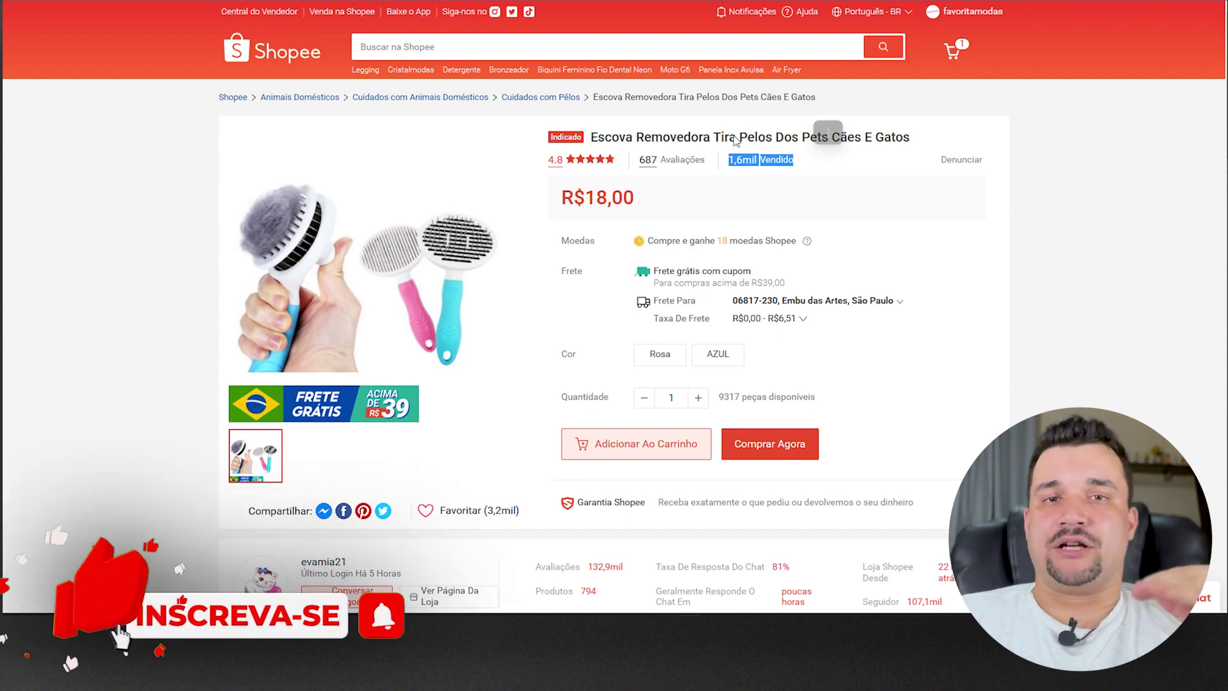
{"action": "left_click_drag", "start_coordinate": [590, 137], "coordinate": [916, 137]}
{"action": "key", "text": "ctrl+c"}
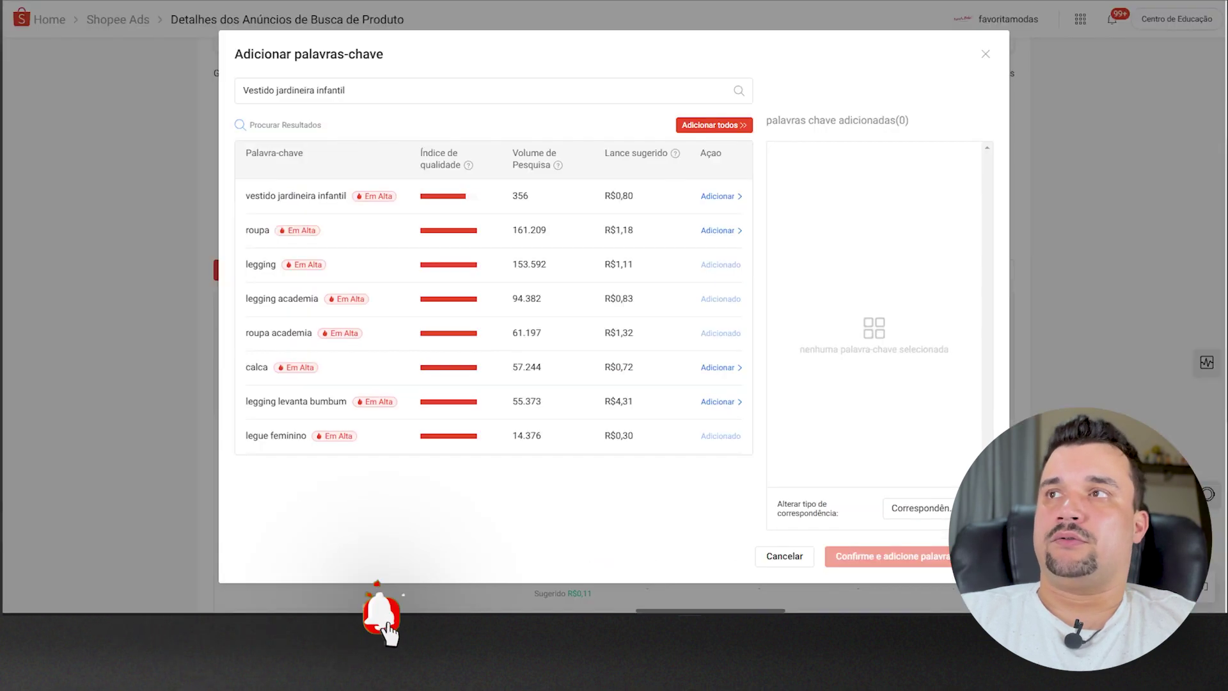
{"action": "triple_click", "coordinate": [386, 93]}
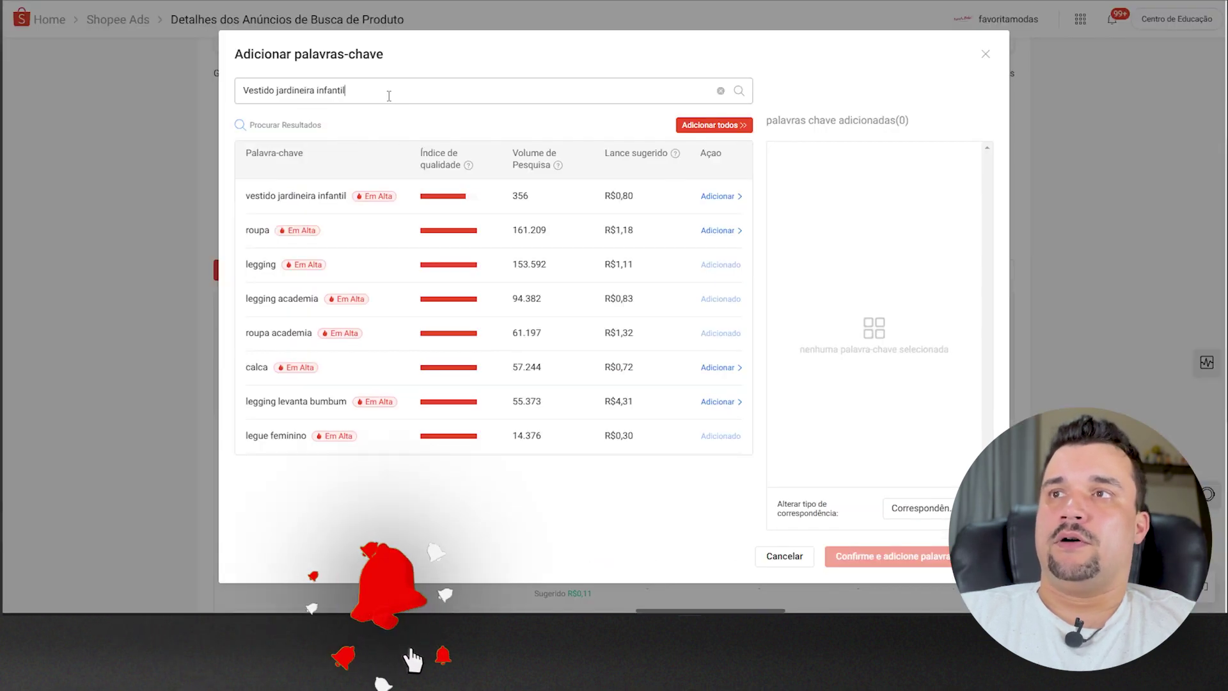
{"action": "key", "text": "ctrl+v"}
{"action": "left_click", "coordinate": [739, 90]}
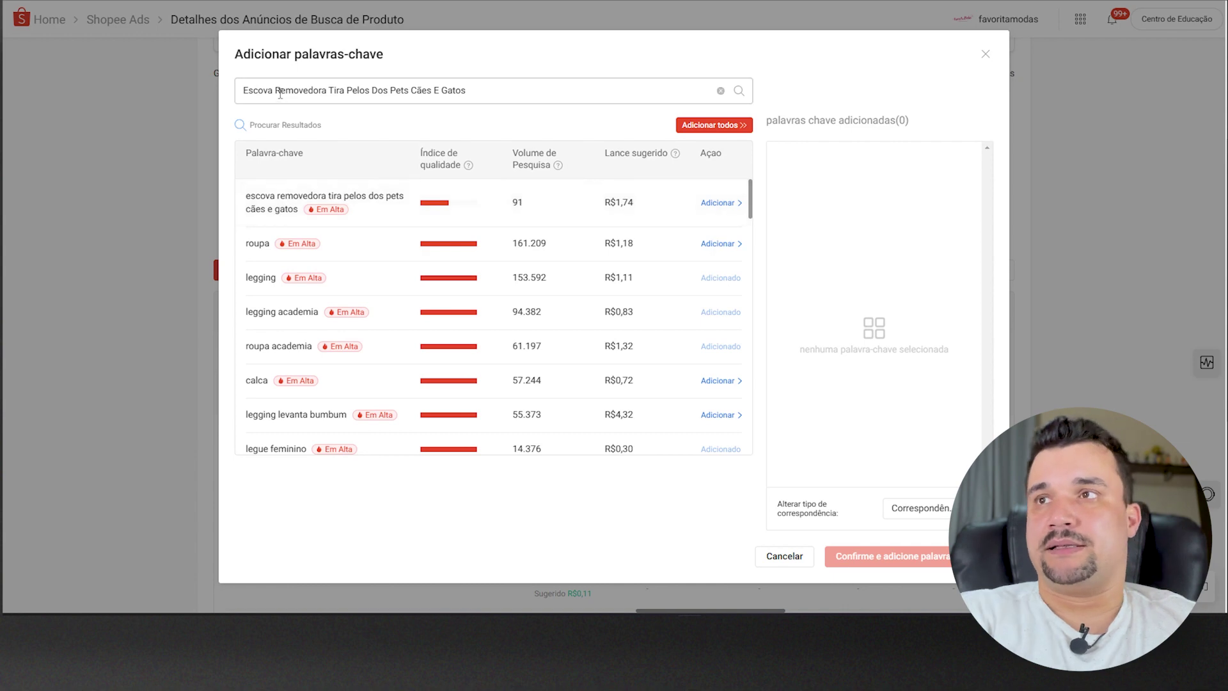
Step: Shorten the brush title and search the keywords for "Escova Removedors pelo"
{"action": "left_click_drag", "start_coordinate": [322, 90], "coordinate": [526, 82]}
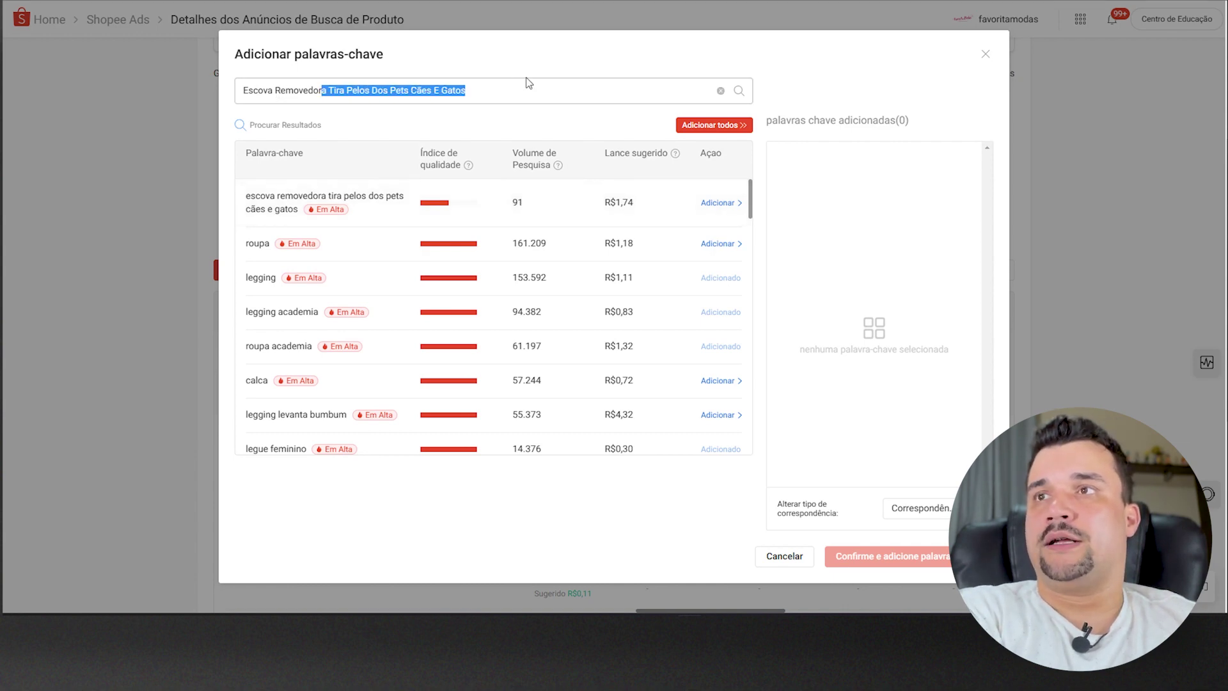
{"action": "type", "text": "s pelo"}
{"action": "key", "text": "Return"}
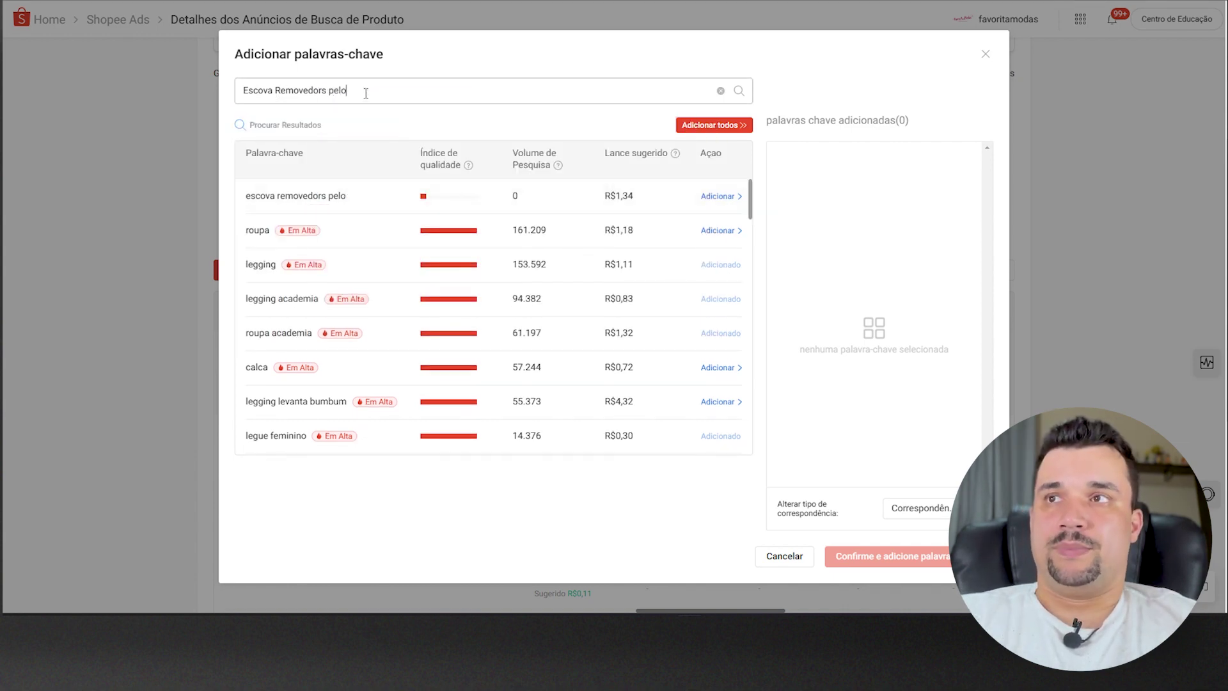
Step: Change the query to "Escova tira pelos" and check its search volume
{"action": "left_click_drag", "start_coordinate": [275, 90], "coordinate": [463, 90]}
{"action": "type", "text": "tira "}
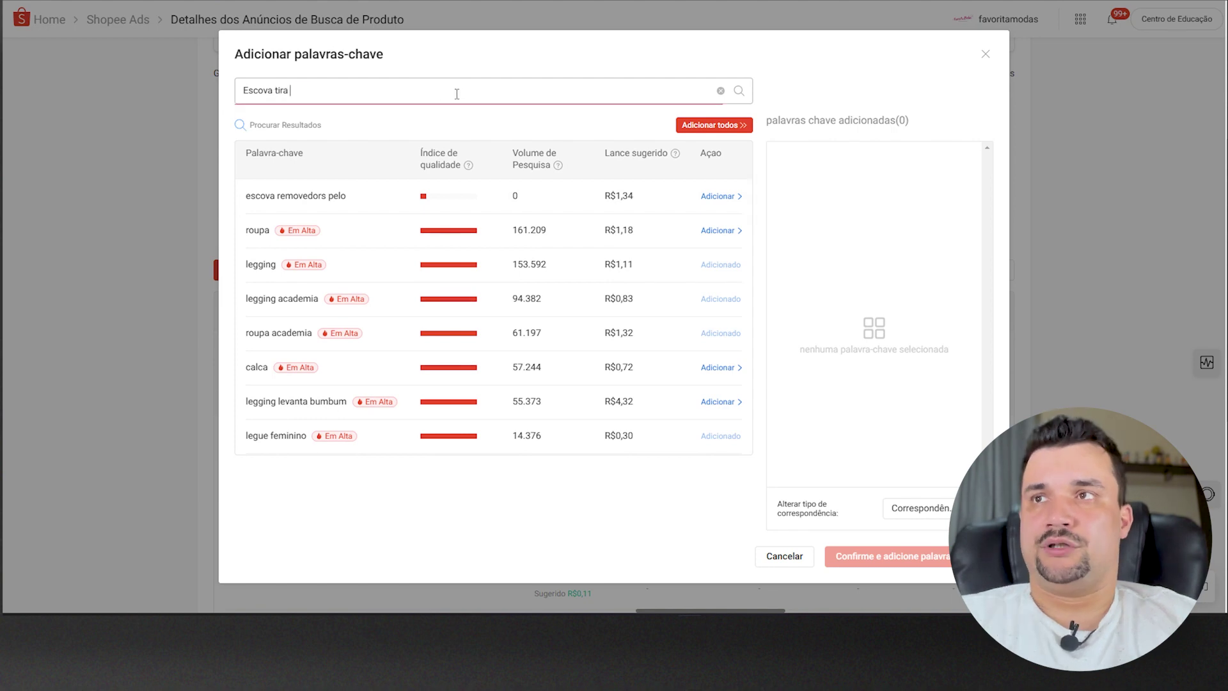
{"action": "type", "text": "pelos"}
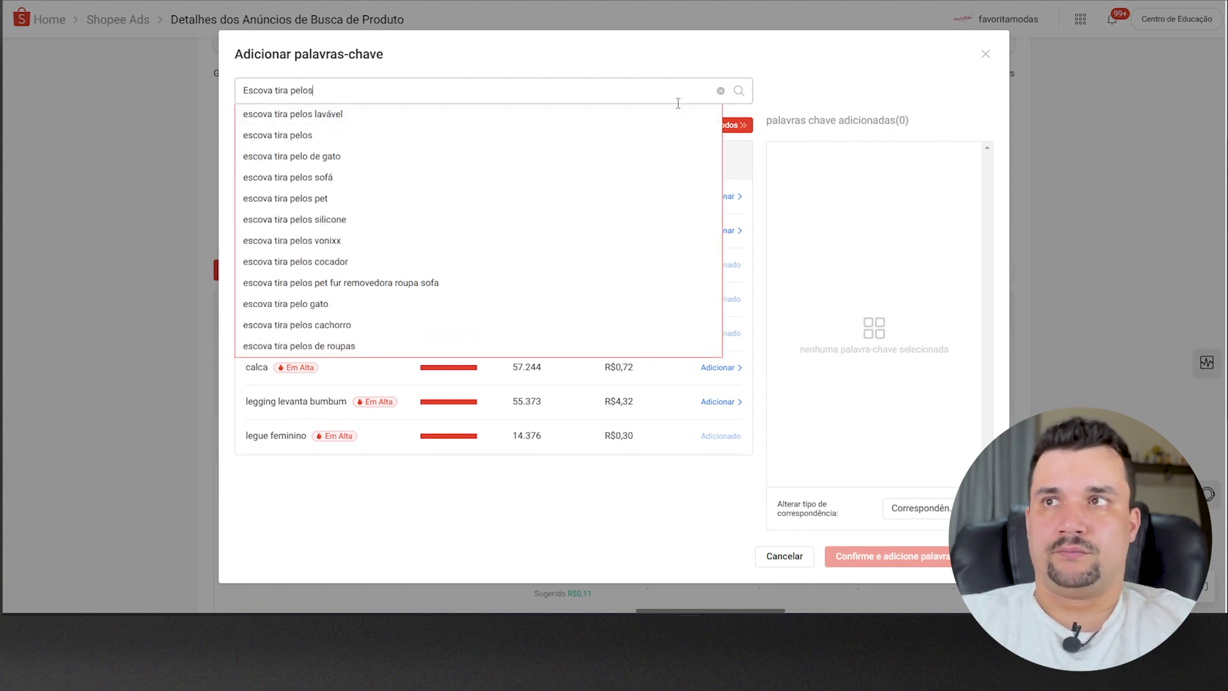
{"action": "key", "text": "Return"}
{"action": "left_click_drag", "start_coordinate": [537, 196], "coordinate": [515, 198]}
Step: Replace the query with "Tira pelos" and search for it
{"action": "left_click_drag", "start_coordinate": [316, 91], "coordinate": [137, 83]}
{"action": "type", "text": "Tira pelos"}
{"action": "key", "text": "Return"}
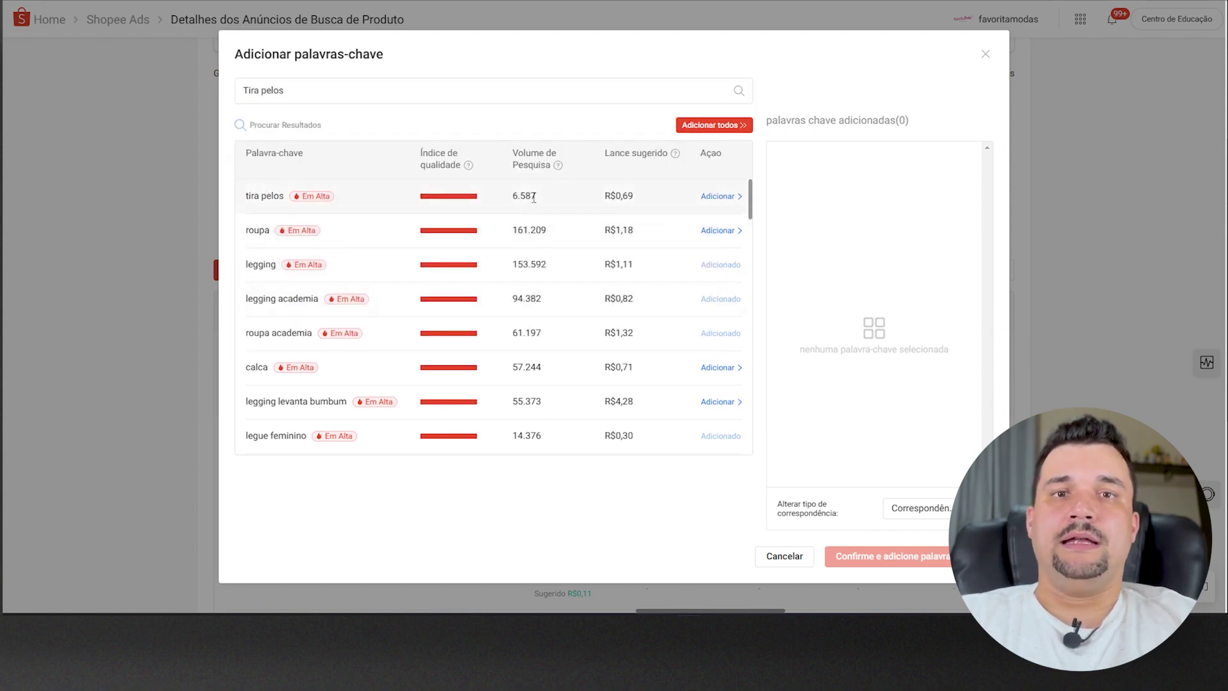
Step: Compare the search volumes of "Tira pelos" combined with "cachorro", "dog" and "Gatos"
{"action": "type", "text": "cachorro"}
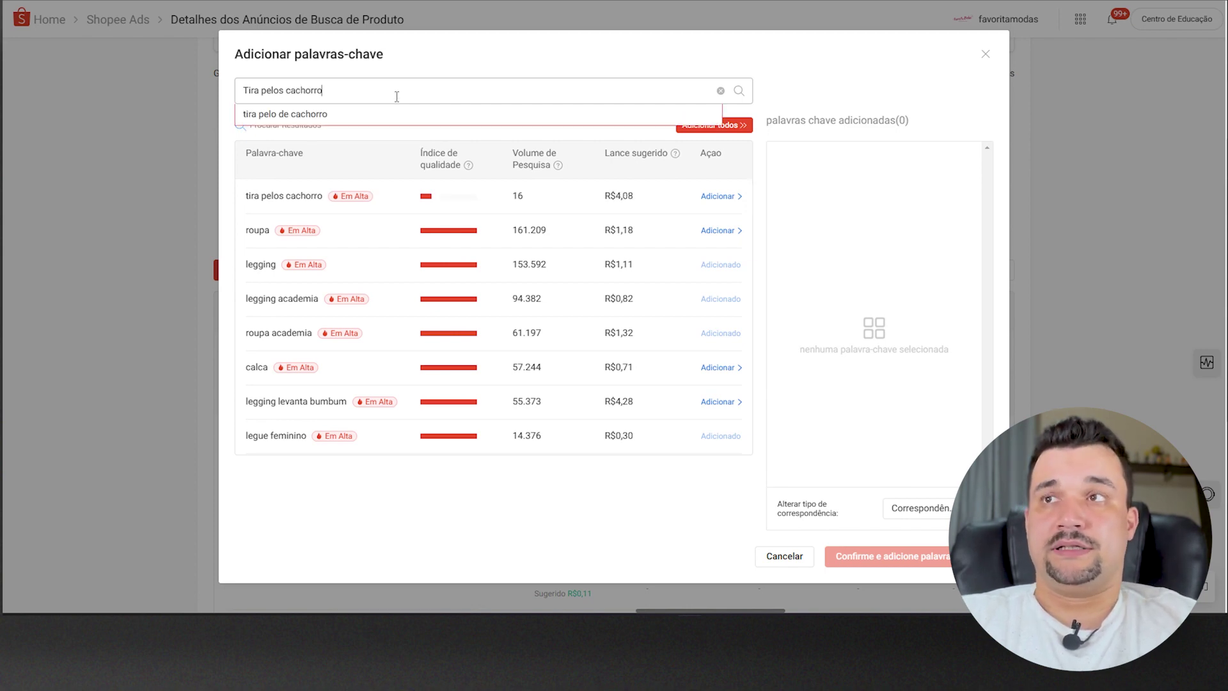
{"action": "key", "text": "ctrl+shift+Left"}
{"action": "type", "text": "dog"}
{"action": "key", "text": "Return"}
{"action": "key", "text": "ctrl+shift+Left"}
{"action": "type", "text": "Gatos"}
{"action": "key", "text": "Return"}
Step: Search the keywords for "Tira pelos Pet" and its plural "Tira pelos Pets"
{"action": "key", "text": "ctrl+shift+Left"}
{"action": "type", "text": "Pet"}
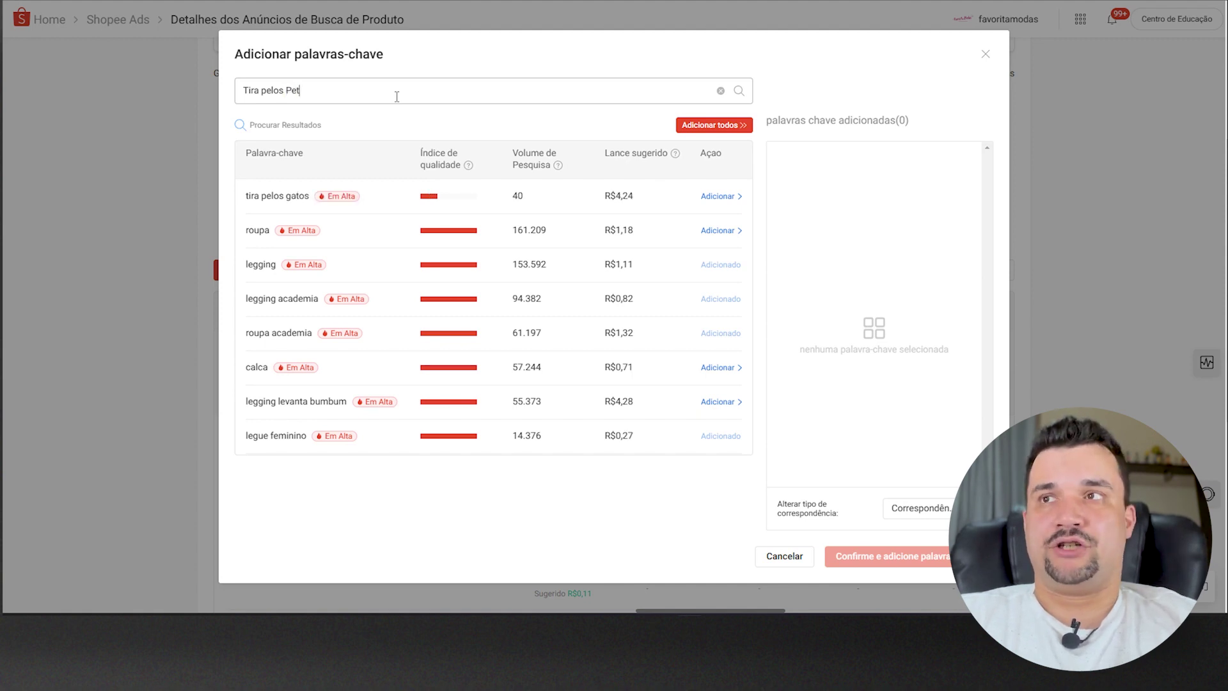
{"action": "key", "text": "Return"}
{"action": "type", "text": "s"}
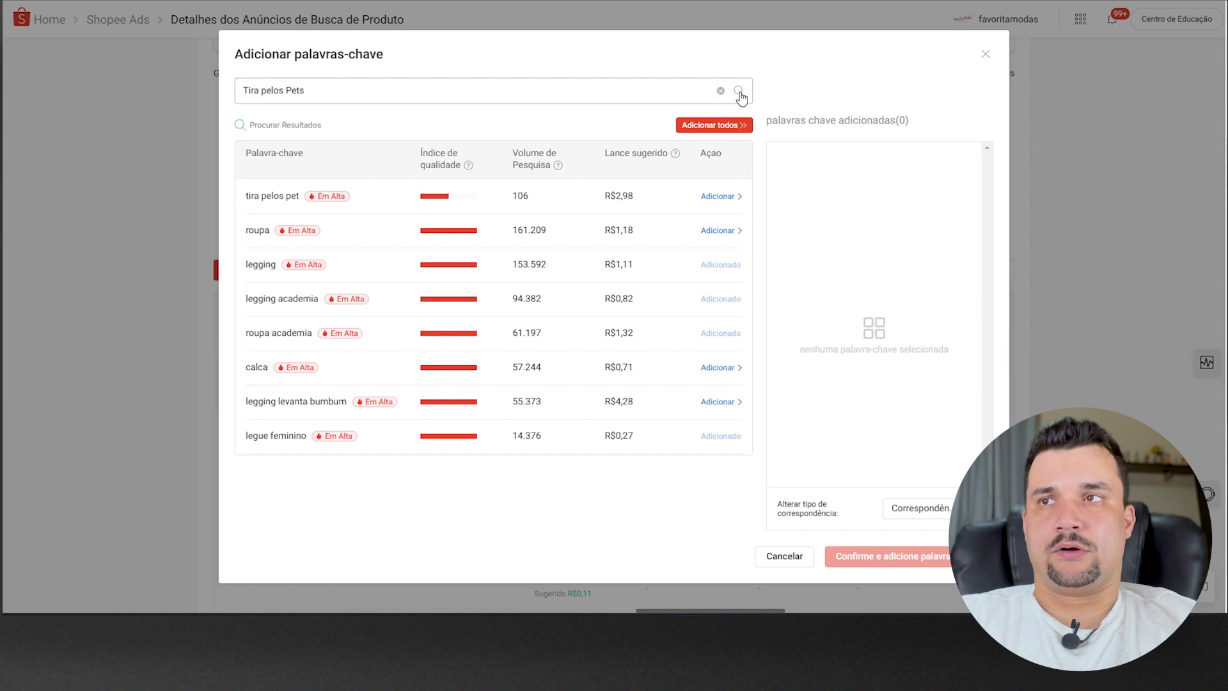
{"action": "left_click", "coordinate": [739, 91]}
Step: Replace the query with "Escova tira pelo pet" and search for it
{"action": "left_click_drag", "start_coordinate": [318, 88], "coordinate": [208, 90]}
{"action": "type", "text": "Escova tira pel"}
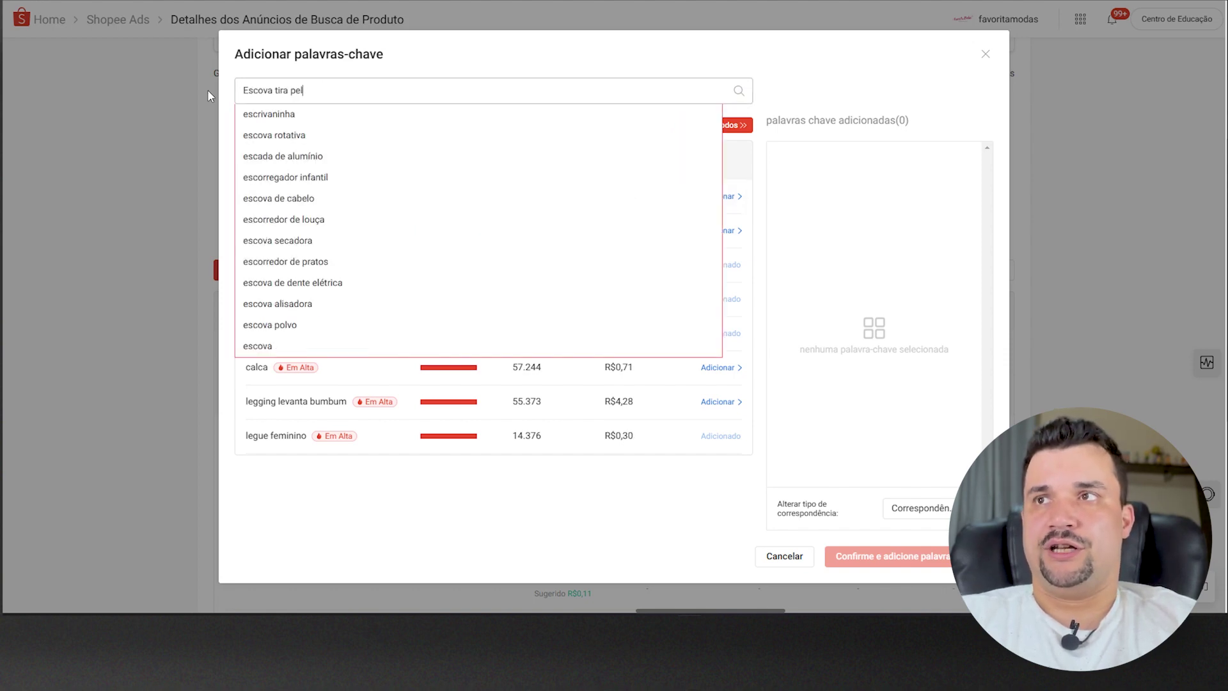
{"action": "type", "text": "o pet"}
{"action": "key", "text": "Return"}
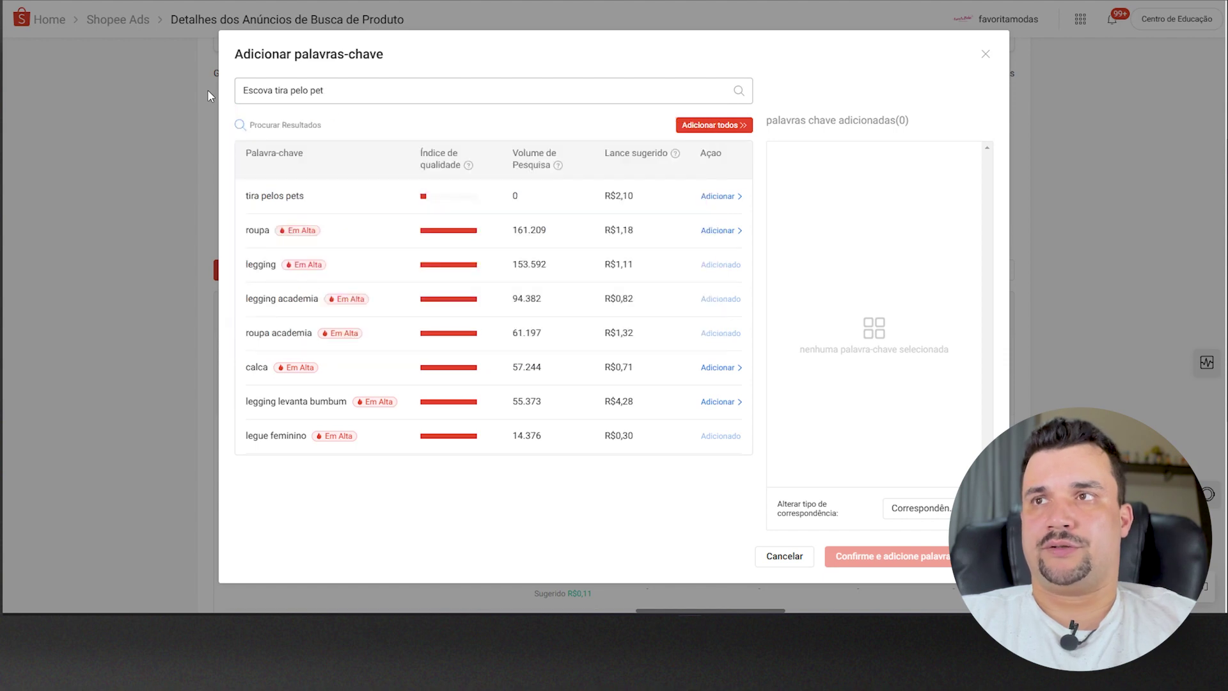
Step: Swap "pet" for "cachorro" and for "gato" to compare the volumes of both "Escova tira pelo" phrases
{"action": "key", "text": "shift+Left"}
{"action": "key", "text": "shift+Left"}
{"action": "key", "text": "shift+Left"}
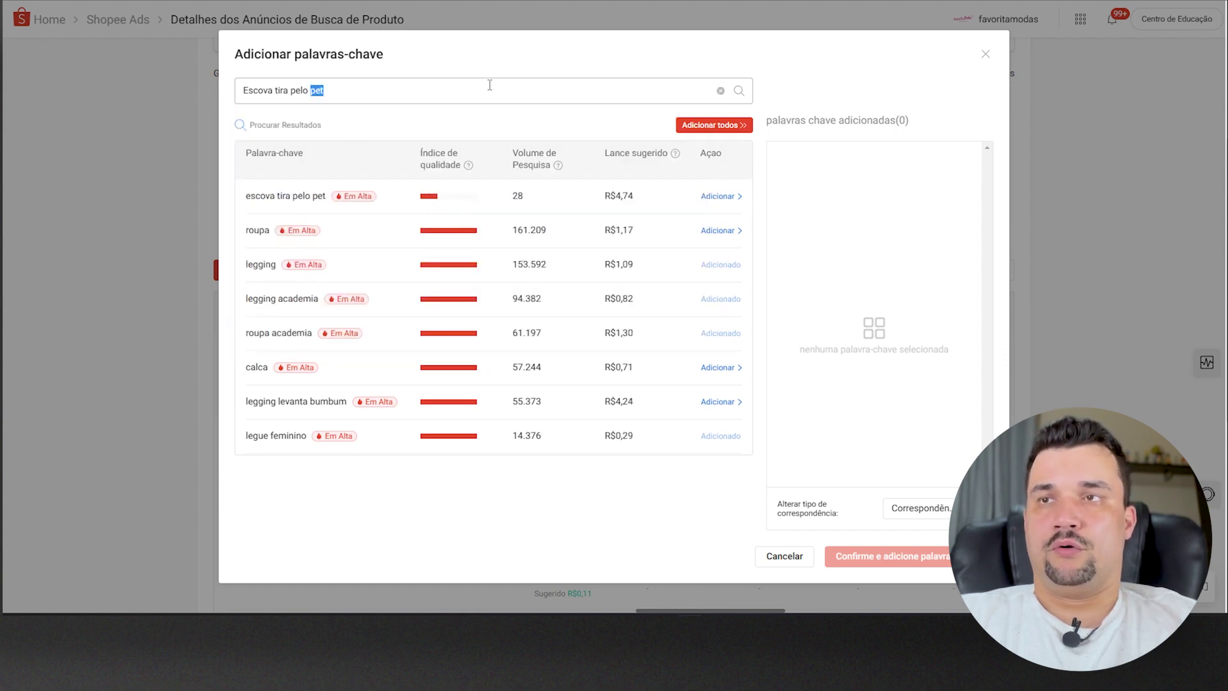
{"action": "type", "text": "cachorro"}
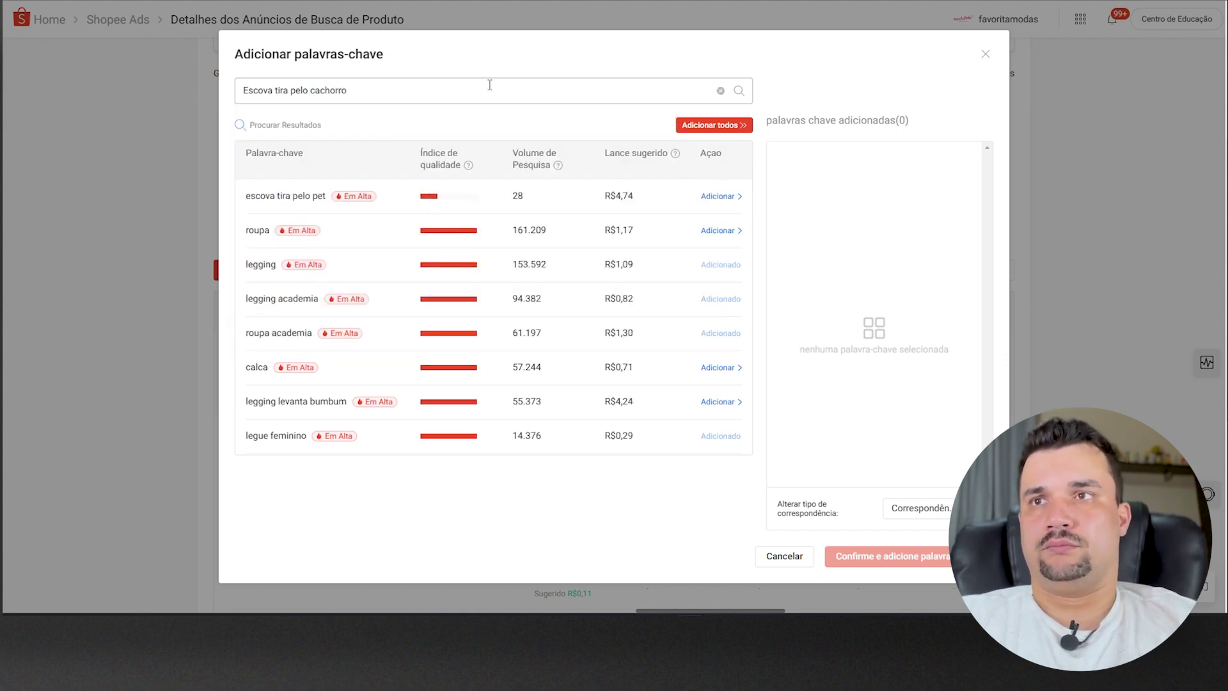
{"action": "key", "text": "ctrl+shift+Left"}
{"action": "type", "text": "gato"}
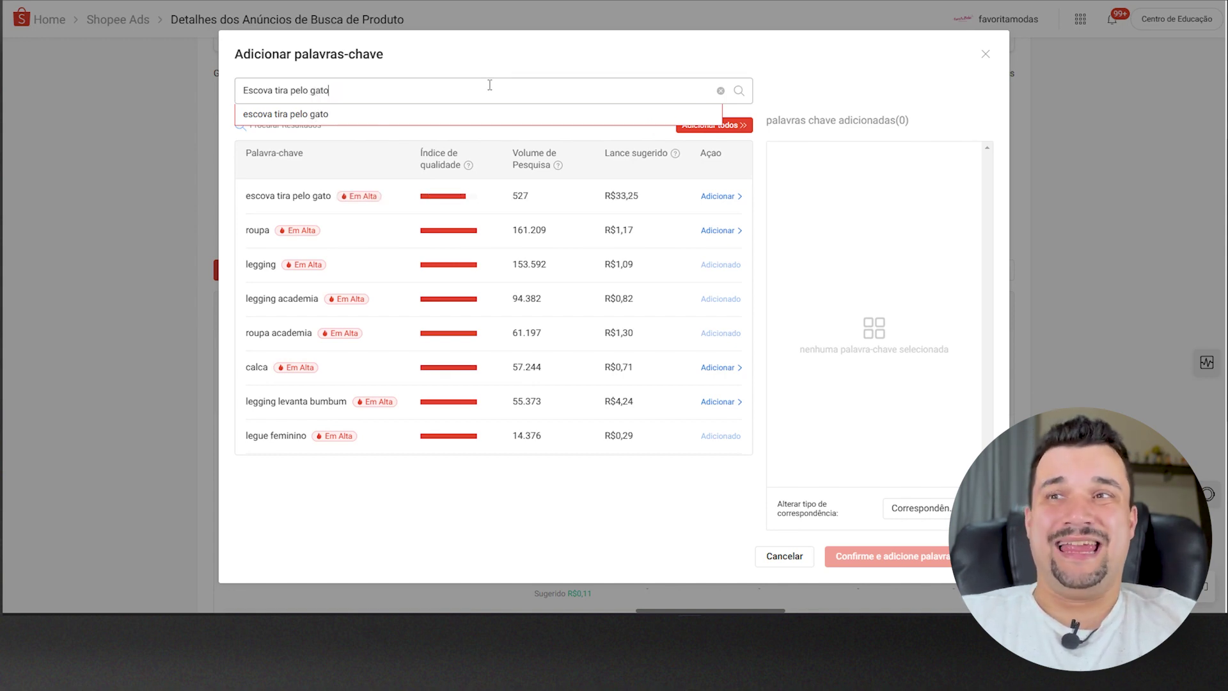
Step: Keep only "Escova" from the query and search for "Escova removedora animal"
{"action": "key", "text": "BackSpace"}
{"action": "key", "text": "BackSpace"}
{"action": "key", "text": "BackSpace"}
{"action": "key", "text": "BackSpace"}
{"action": "key", "text": "BackSpace"}
{"action": "key", "text": "BackSpace"}
{"action": "key", "text": "BackSpace"}
{"action": "key", "text": "BackSpace"}
{"action": "key", "text": "BackSpace"}
{"action": "key", "text": "BackSpace"}
{"action": "key", "text": "BackSpace"}
{"action": "key", "text": "BackSpace"}
{"action": "key", "text": "BackSpace"}
{"action": "key", "text": "BackSpace"}
{"action": "type", "text": "removedora anima"}
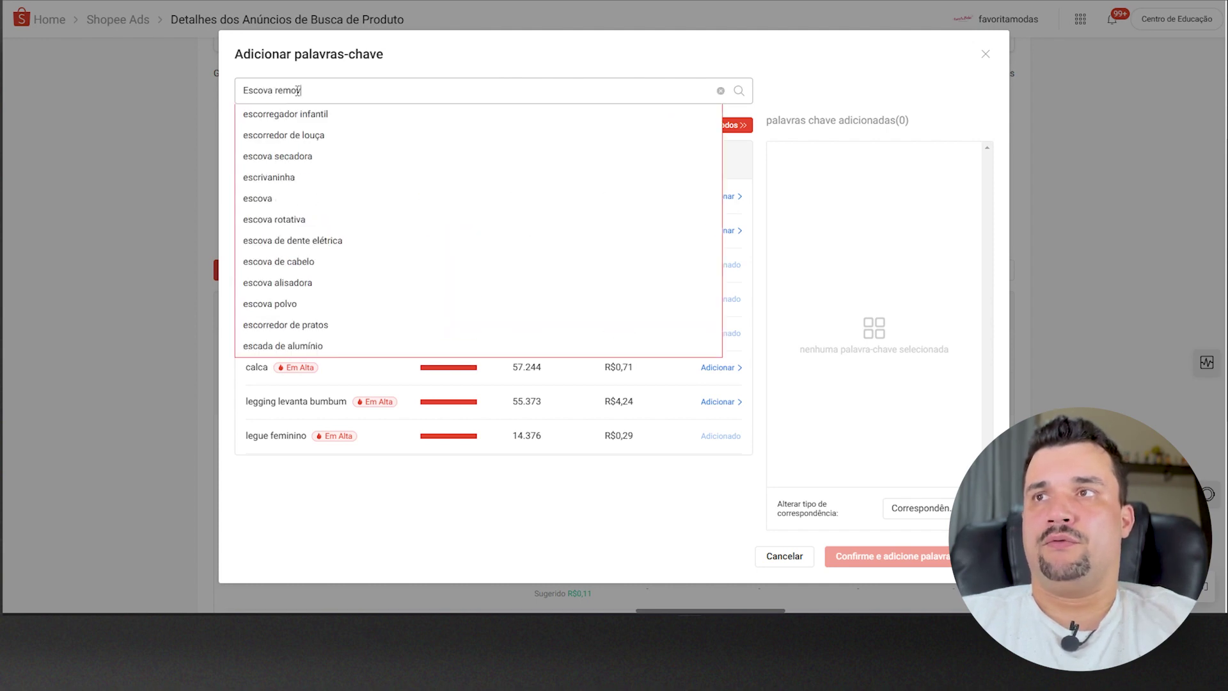
{"action": "type", "text": "l"}
{"action": "key", "text": "Return"}
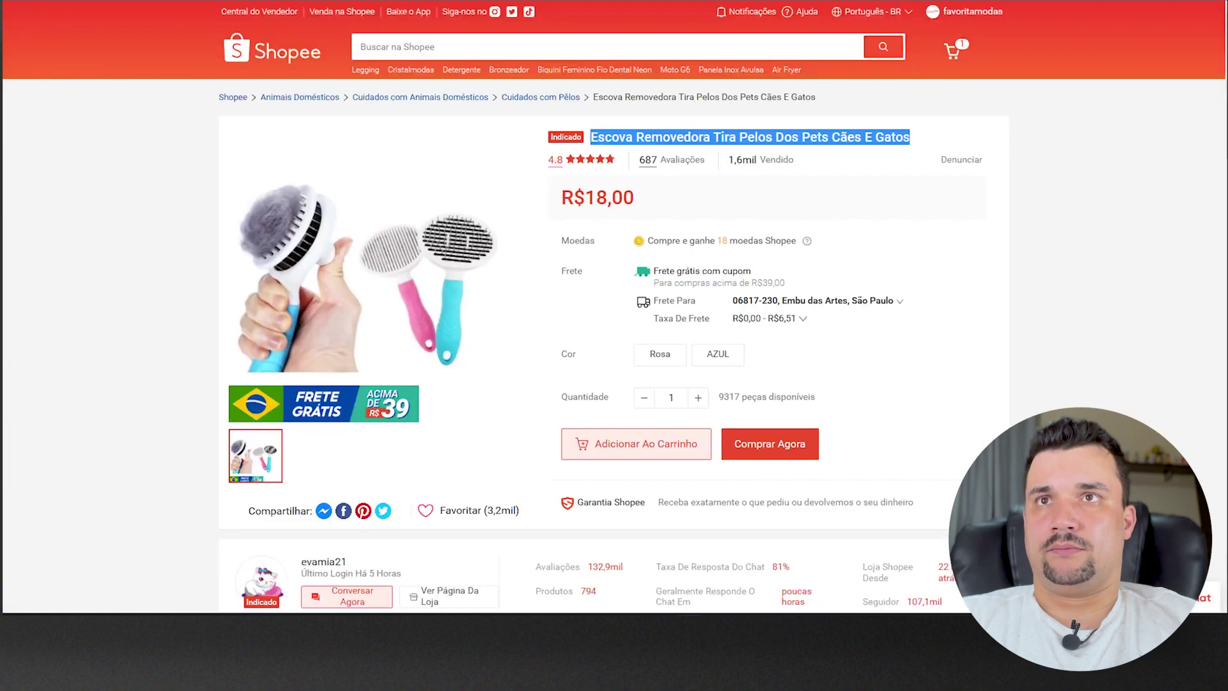
Step: Compare the search volumes of "remover pelo dog", "remover pelo gato" and "remover pelo cachorro"
{"action": "type", "text": "remover p"}
{"action": "type", "text": "elo dog"}
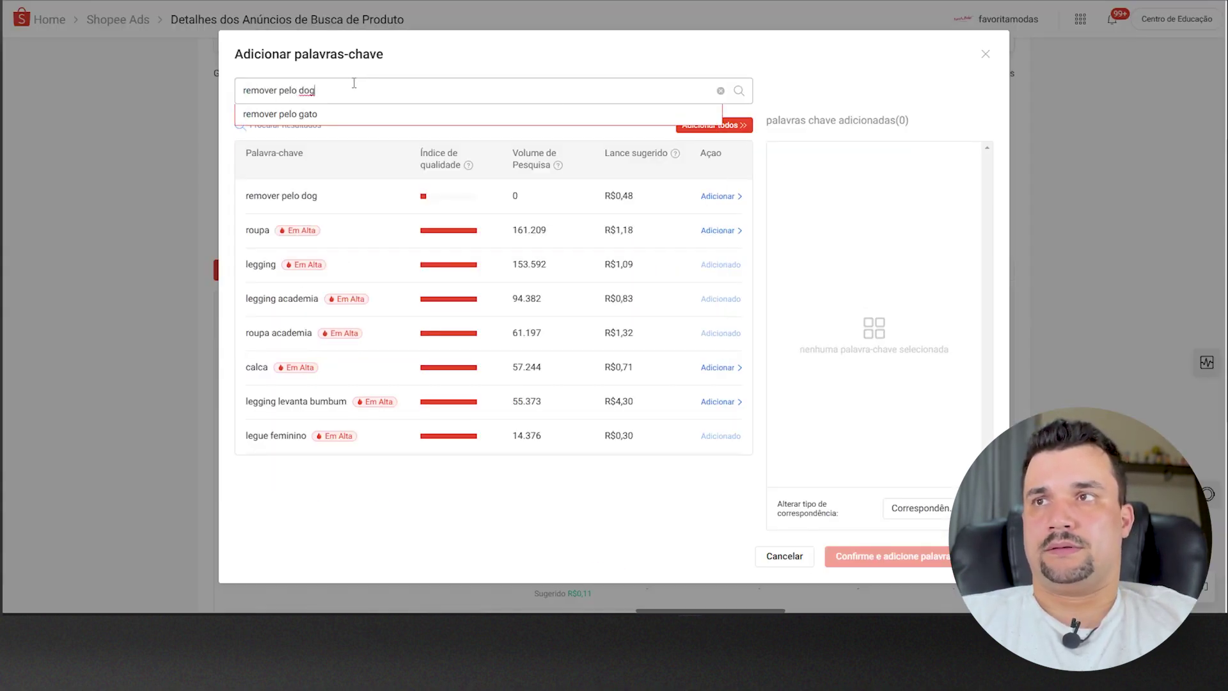
{"action": "key", "text": "ctrl+shift+Left"}
{"action": "type", "text": "gato"}
{"action": "key", "text": "Return"}
{"action": "double_click", "coordinate": [309, 90]}
{"action": "type", "text": "cachorro"}
{"action": "key", "text": "Return"}
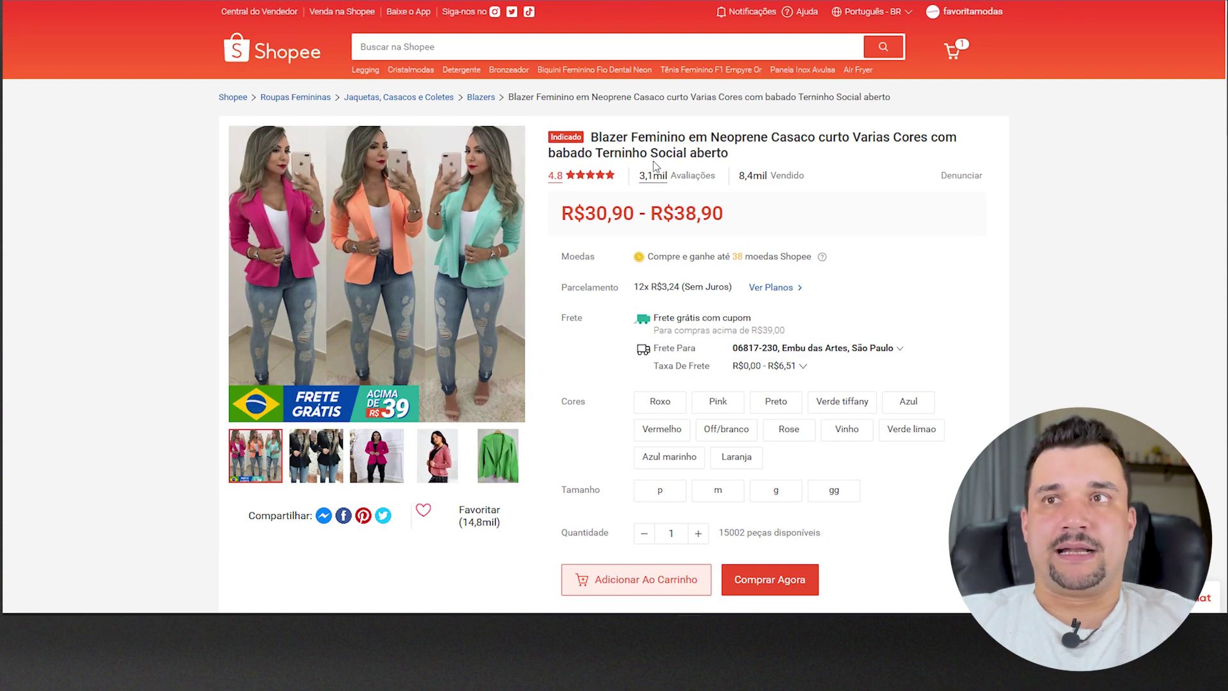
Step: Search the full blazer listing title, "Blazer Feminino em Neoprene Casaco curto Varias Cores com babado Terninho Social aberto", in the keyword tool
{"action": "left_click_drag", "start_coordinate": [591, 138], "coordinate": [731, 155]}
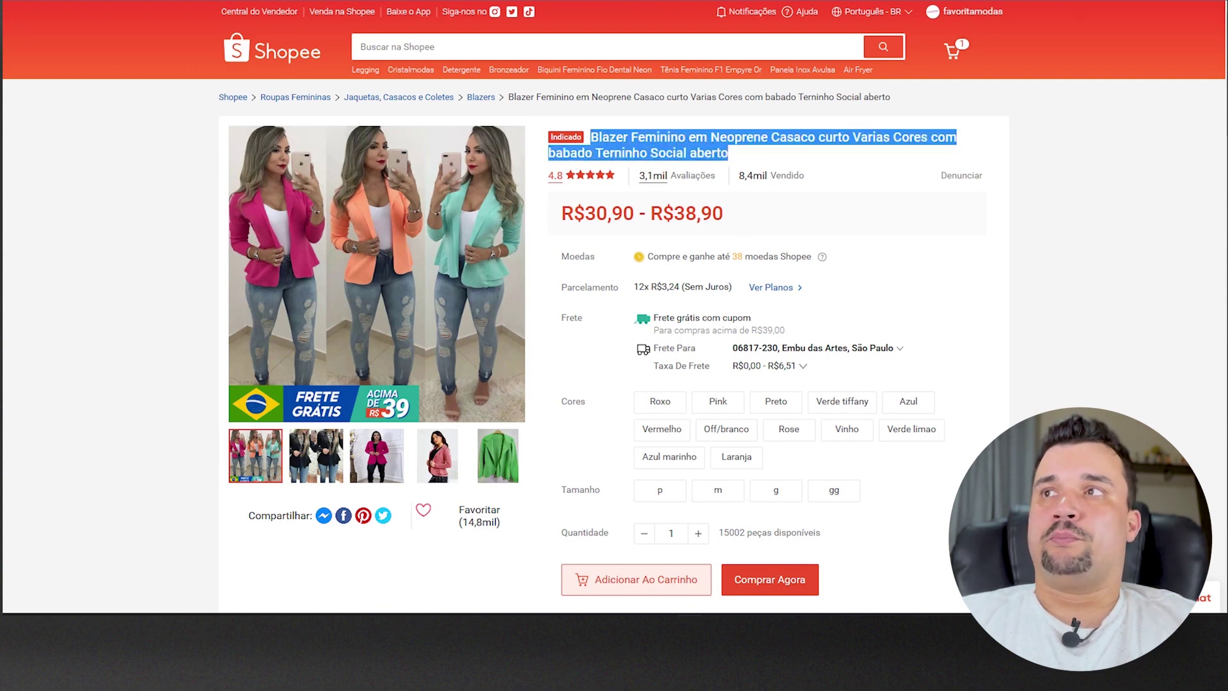
{"action": "type", "text": "Blazer Feminino em Neoprene Casaco curto Varias Cores com babado Terninho Social aberto"}
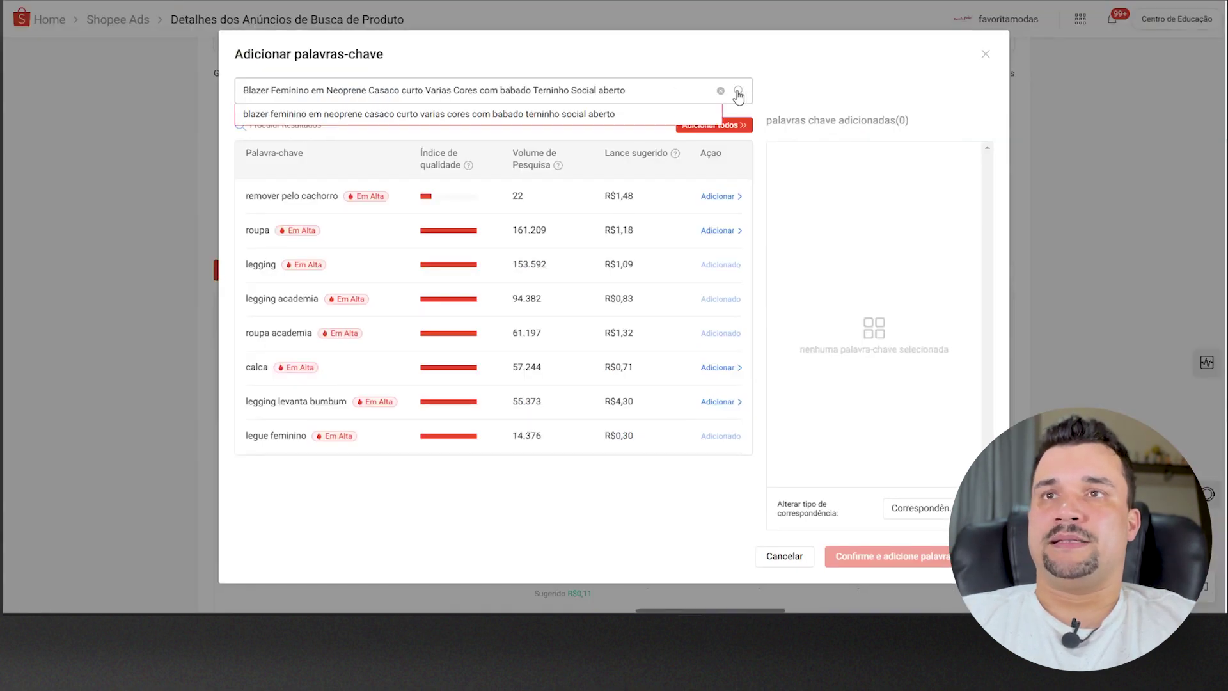
{"action": "left_click", "coordinate": [738, 90]}
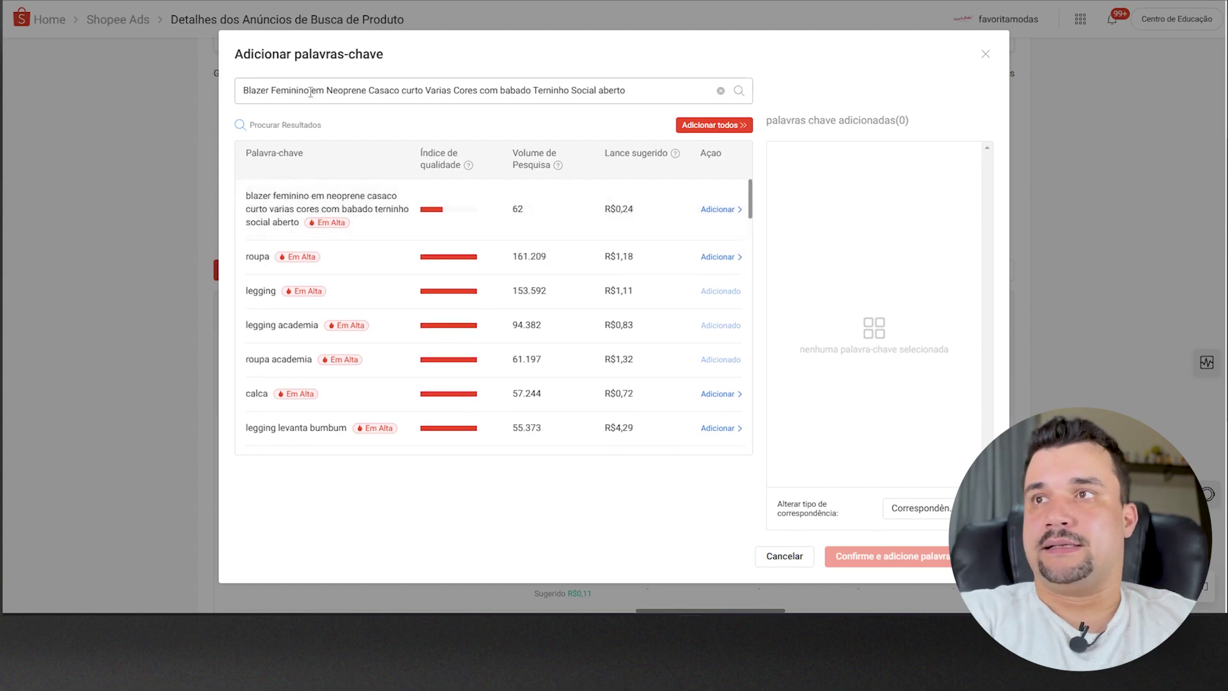
Step: Trim the blazer title to "Blazer Feminino" and search for that keyword
{"action": "left_click_drag", "start_coordinate": [310, 90], "coordinate": [533, 90]}
{"action": "key", "text": "BackSpace"}
{"action": "key", "text": "shift+End"}
{"action": "key", "text": "Delete"}
{"action": "key", "text": "Return"}
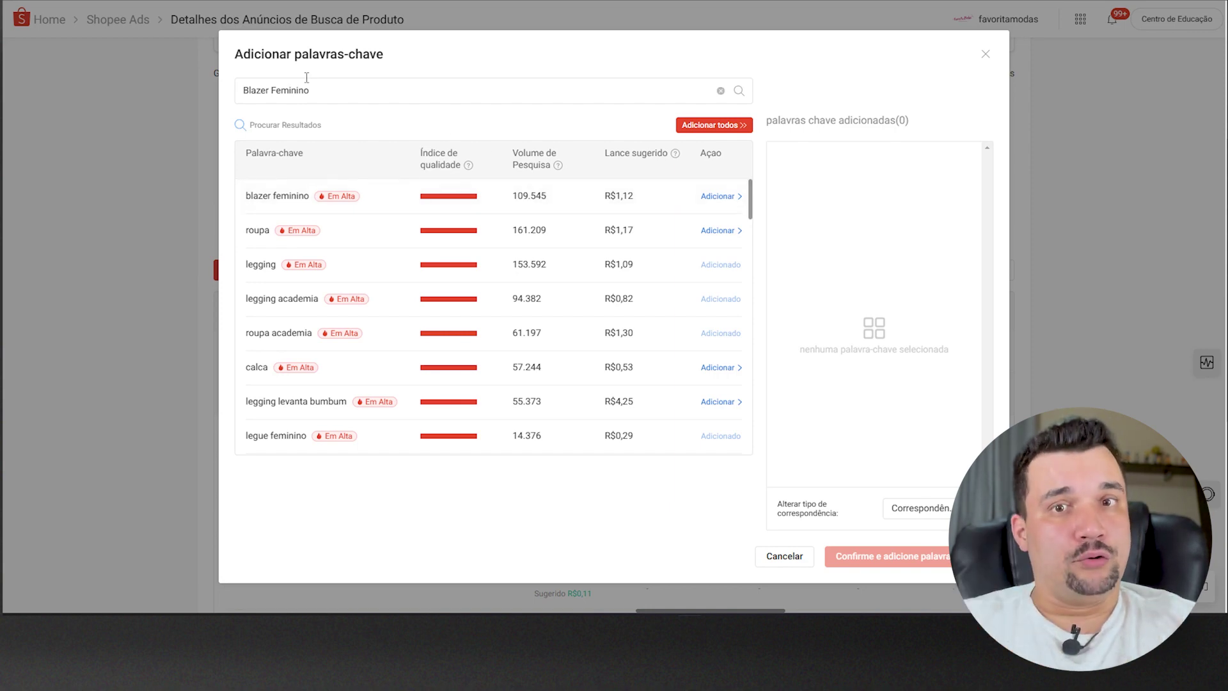
Step: Restore the full blazer title, trim it to "Blazer Feminino em Neoprene" and search for that keyword
{"action": "key", "text": "ctrl+z"}
{"action": "key", "text": "ctrl+z"}
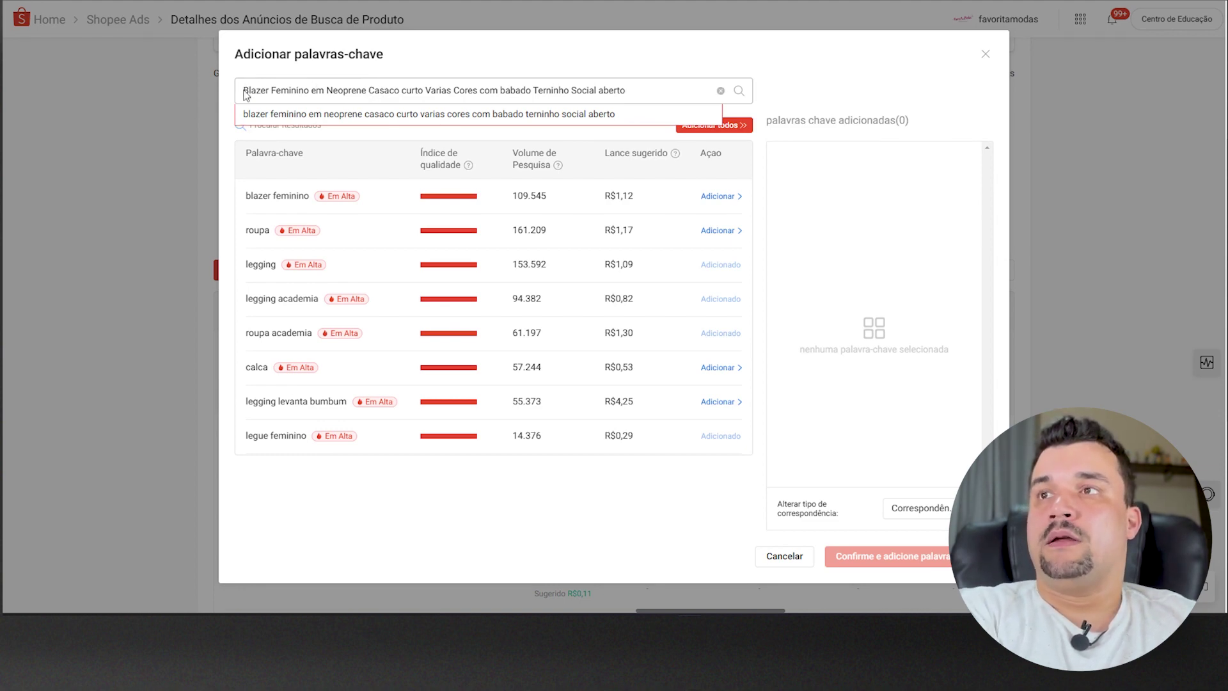
{"action": "left_click_drag", "start_coordinate": [365, 91], "coordinate": [723, 94]}
{"action": "key", "text": "BackSpace"}
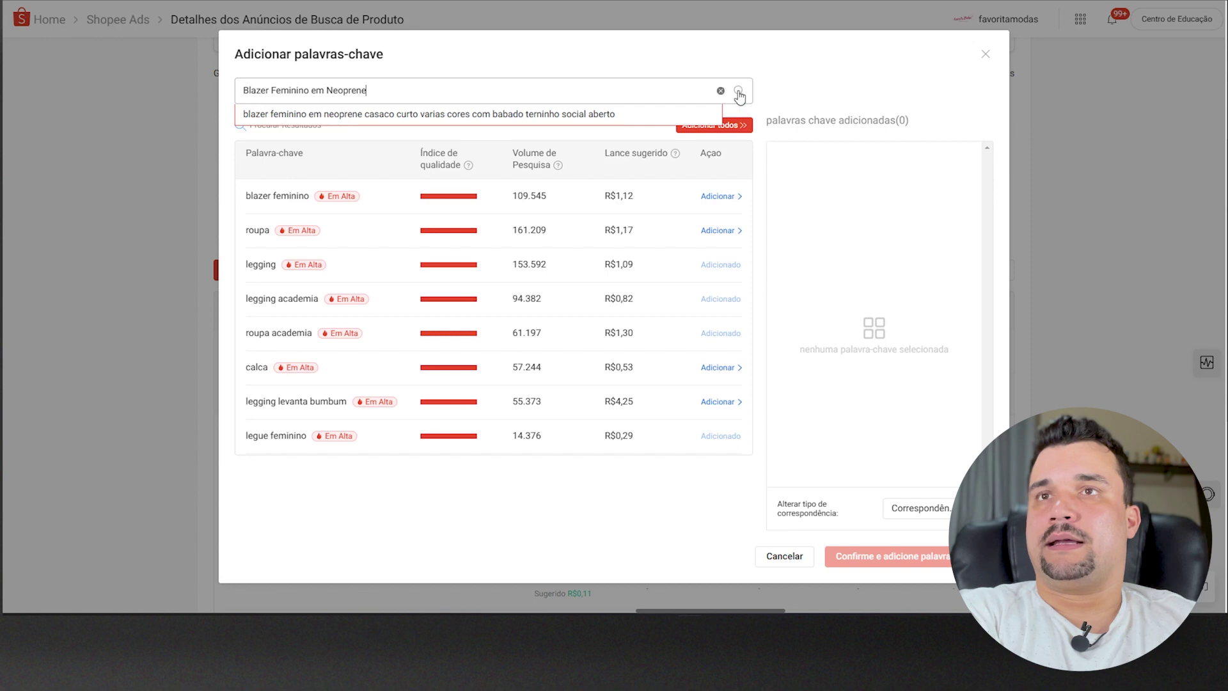
{"action": "left_click", "coordinate": [738, 91]}
Step: Restore the full blazer title, reduce it to "Blazer Feminino curto" and check that keyword's search volume
{"action": "key", "text": "ctrl+z"}
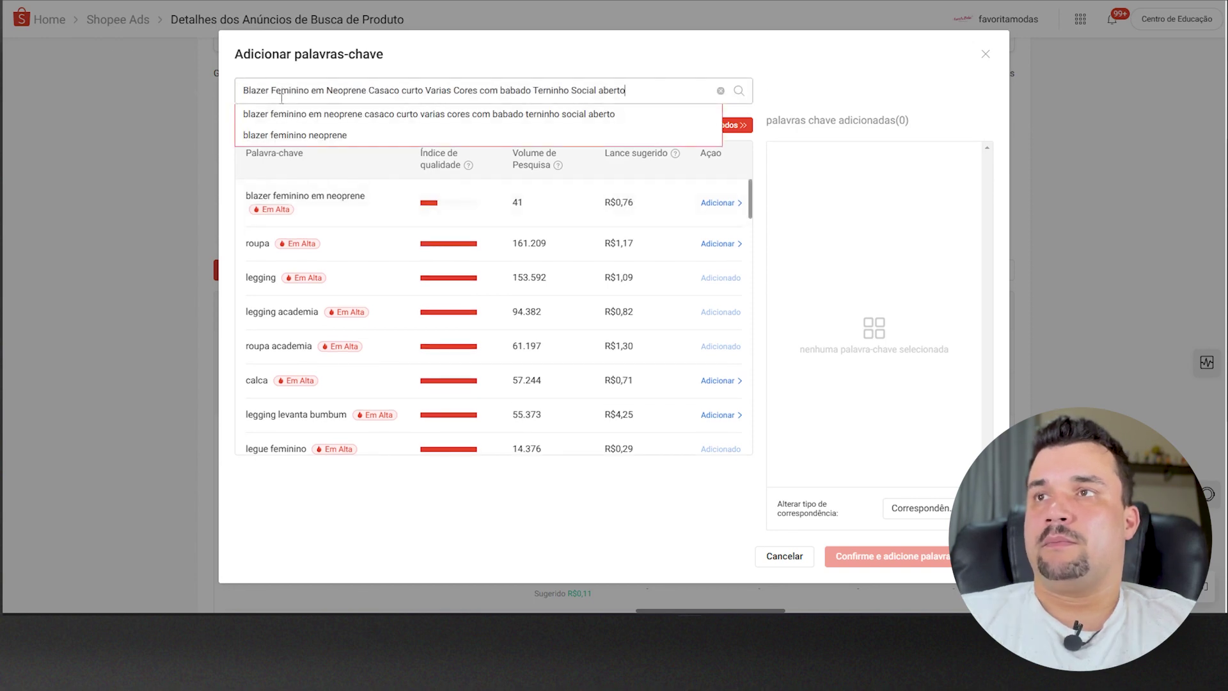
{"action": "key", "text": "ctrl+BackSpace"}
{"action": "key", "text": "ctrl+BackSpace"}
{"action": "key", "text": "ctrl+BackSpace"}
{"action": "key", "text": "ctrl+BackSpace"}
{"action": "key", "text": "ctrl+BackSpace"}
{"action": "key", "text": "ctrl+BackSpace"}
{"action": "key", "text": "ctrl+BackSpace"}
{"action": "key", "text": "ctrl+BackSpace"}
{"action": "key", "text": "ctrl+BackSpace"}
{"action": "key", "text": "ctrl+BackSpace"}
{"action": "key", "text": "ctrl+BackSpace"}
{"action": "type", "text": "curto"}
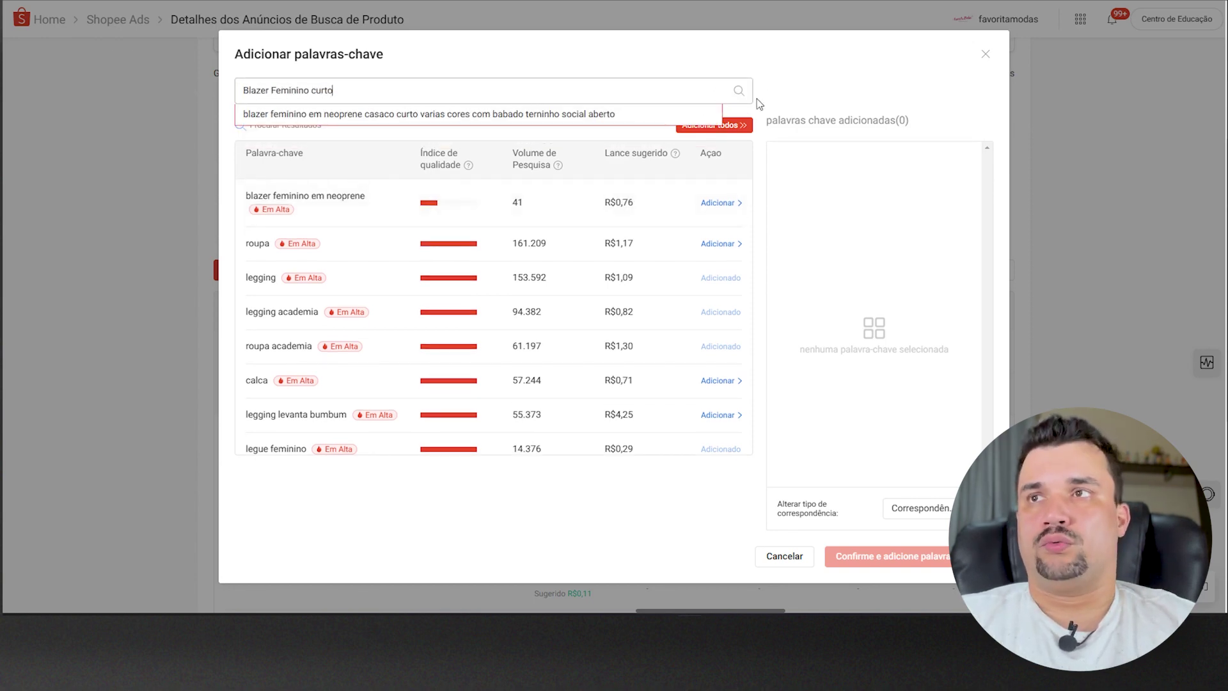
{"action": "key", "text": "Return"}
{"action": "double_click", "coordinate": [535, 195]}
Step: Search for "Blazer Feminino social aberto" and shorten the query to "Blazer Feminino aberto"
{"action": "triple_click", "coordinate": [346, 90]}
{"action": "type", "text": "Blazer Feminino em Neoprene Casaco curto Varias Cores com babado Terninho Social aberto"}
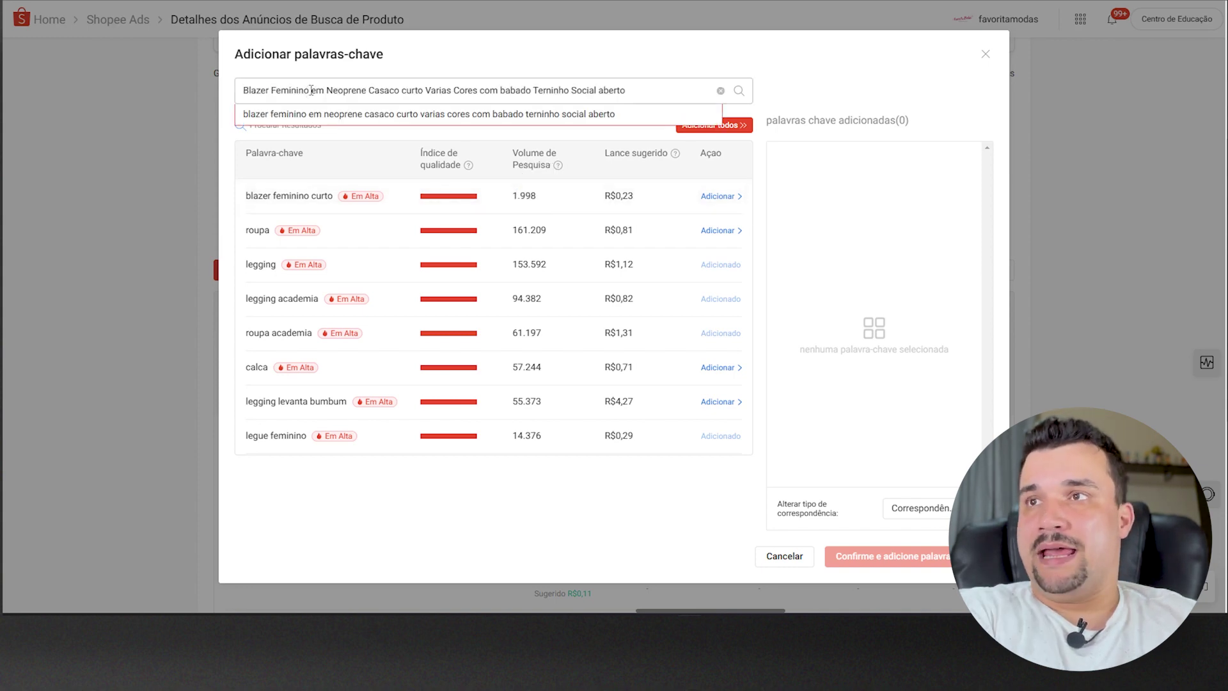
{"action": "left_click_drag", "start_coordinate": [310, 90], "coordinate": [736, 60]}
{"action": "type", "text": "soci"}
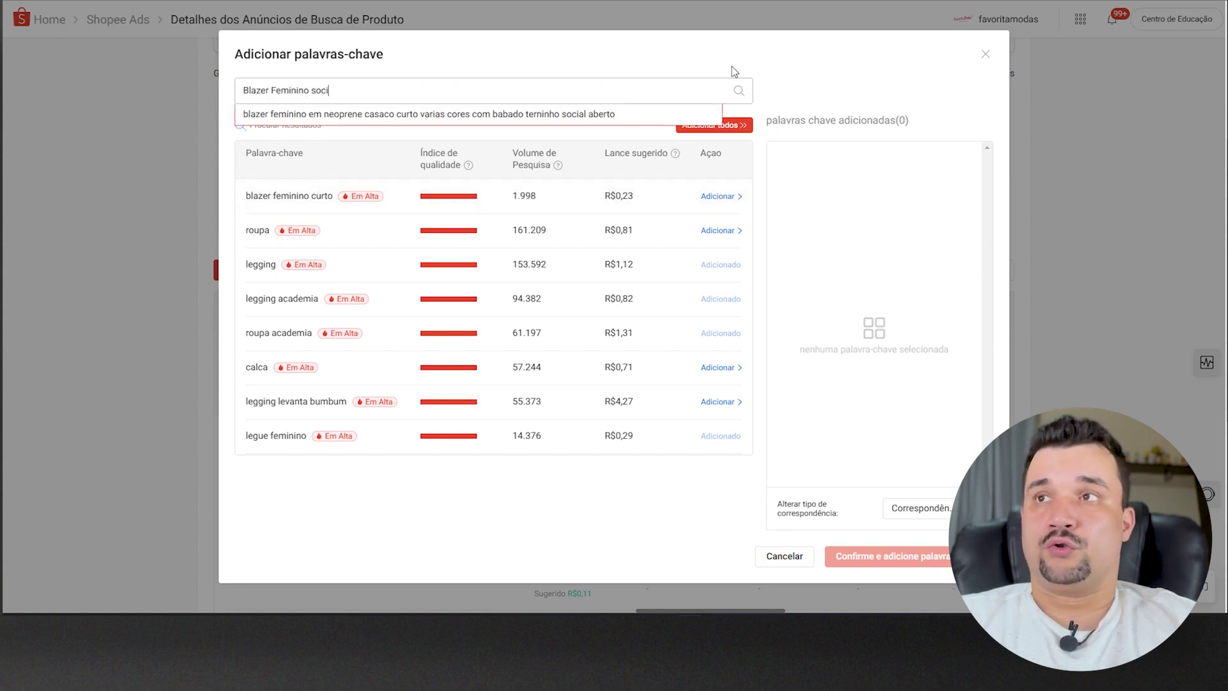
{"action": "type", "text": "al aberto"}
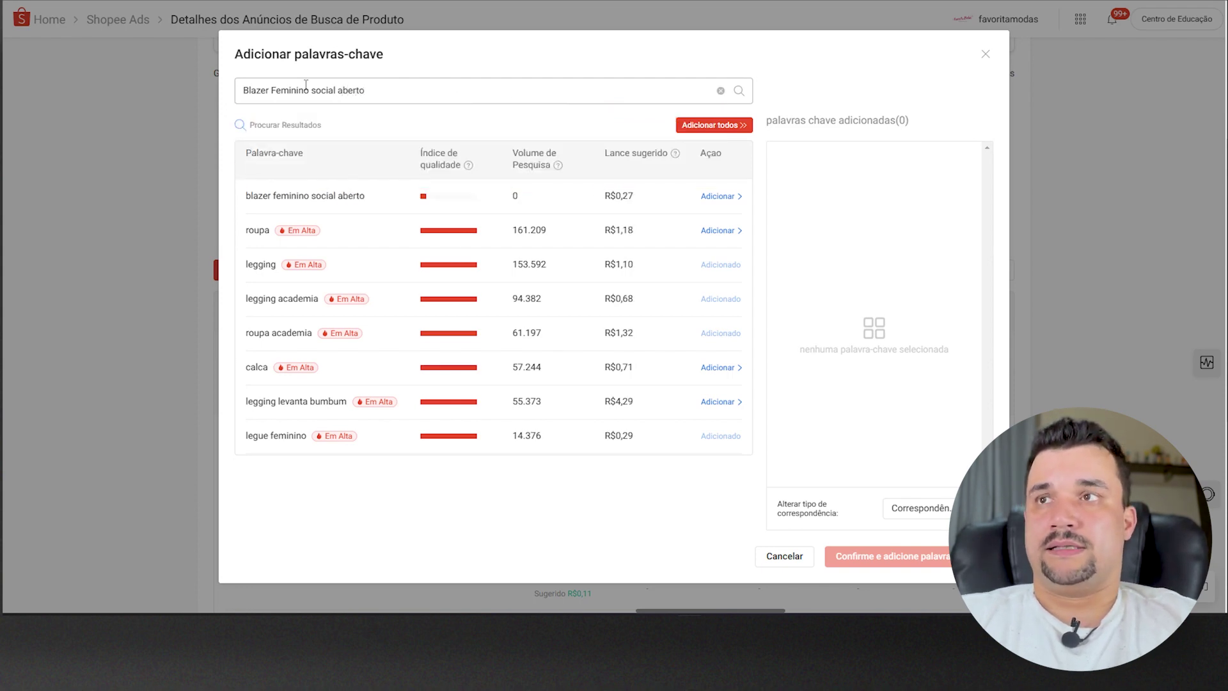
{"action": "double_click", "coordinate": [325, 91]}
{"action": "key", "text": "BackSpace"}
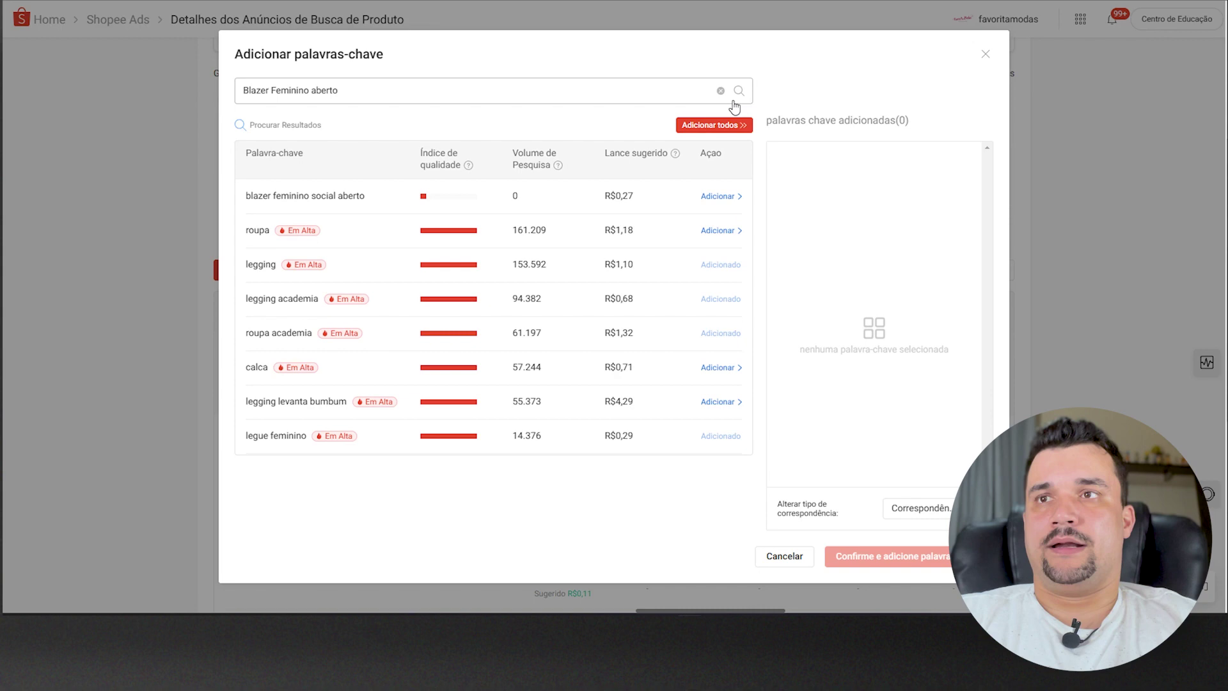
Step: Replace the query with "Blazer babado feminino" and search for that keyword
{"action": "left_click_drag", "start_coordinate": [339, 90], "coordinate": [866, 94]}
{"action": "type", "text": "Blazer Feminino em Neoprene Casaco curto Varias Cores com babado Terninho Social aberto"}
{"action": "key", "text": "BackSpace"}
{"action": "key", "text": "BackSpace"}
{"action": "key", "text": "BackSpace"}
{"action": "key", "text": "BackSpace"}
{"action": "key", "text": "BackSpace"}
{"action": "key", "text": "BackSpace"}
{"action": "key", "text": "BackSpace"}
{"action": "key", "text": "BackSpace"}
{"action": "key", "text": "BackSpace"}
{"action": "key", "text": "BackSpace"}
{"action": "type", "text": "babado "}
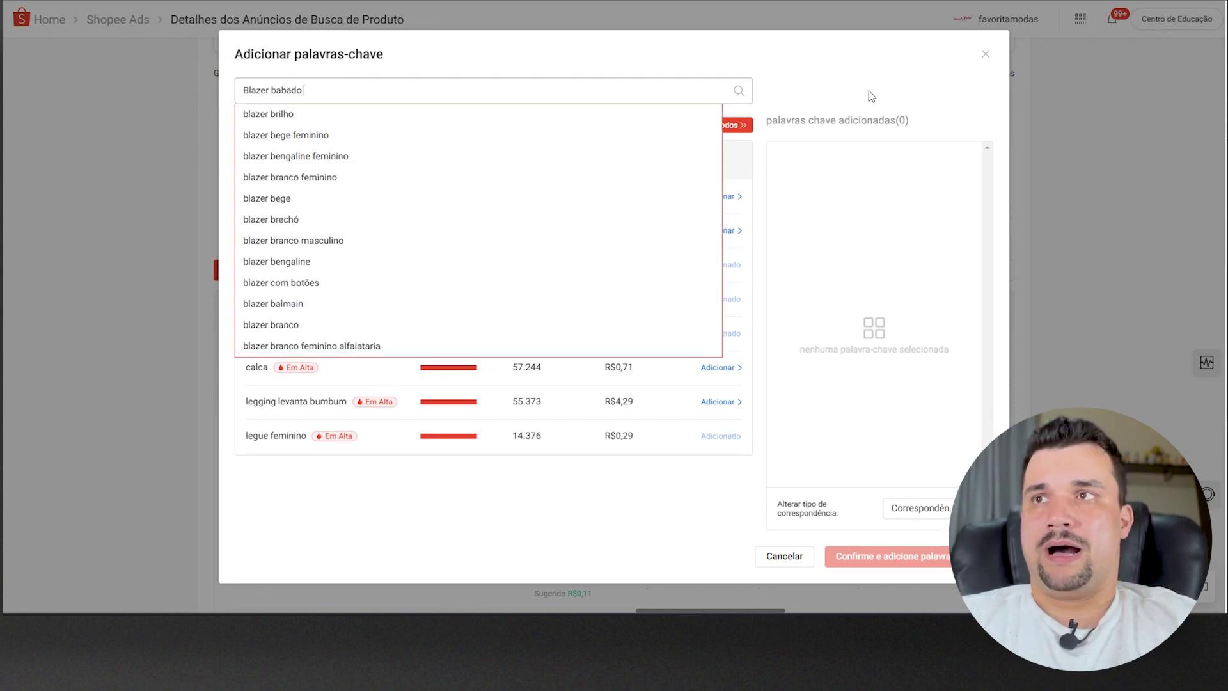
{"action": "type", "text": "feminino"}
{"action": "key", "text": "Return"}
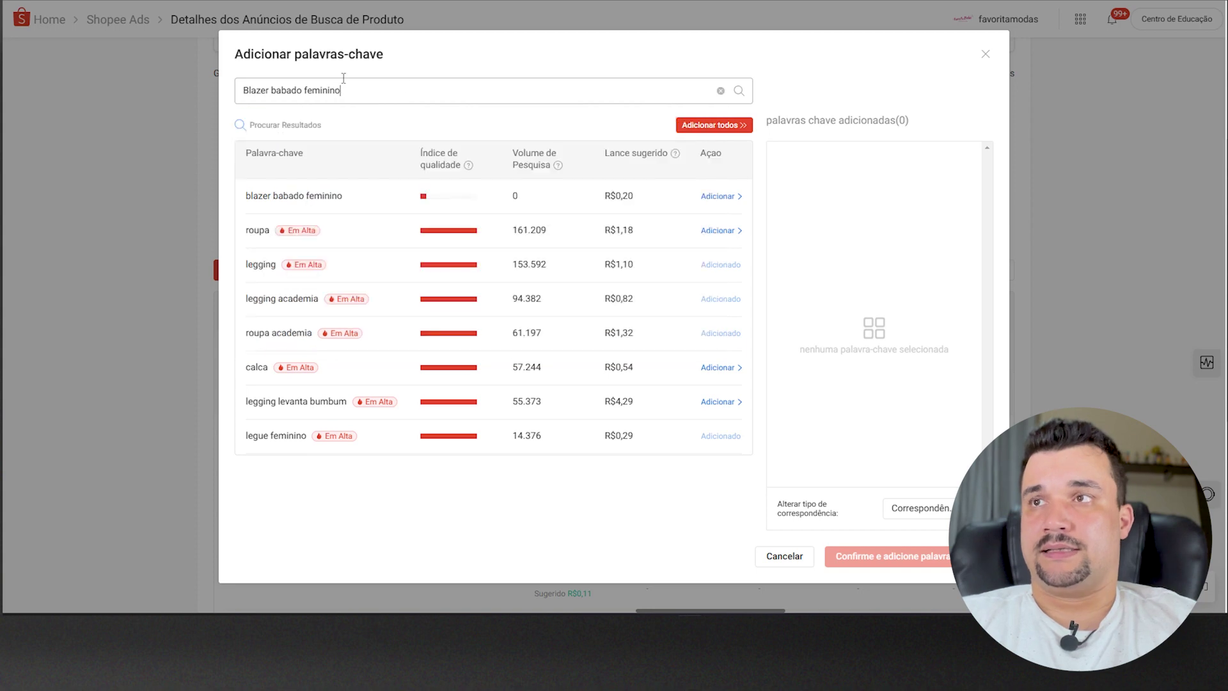
Step: Compare the search volumes of "Blazer feminino babado" and "Blazer babado"
{"action": "double_click", "coordinate": [292, 89]}
{"action": "key", "text": "BackSpace"}
{"action": "key", "text": "End"}
{"action": "type", "text": "babado"}
{"action": "left_click", "coordinate": [740, 92]}
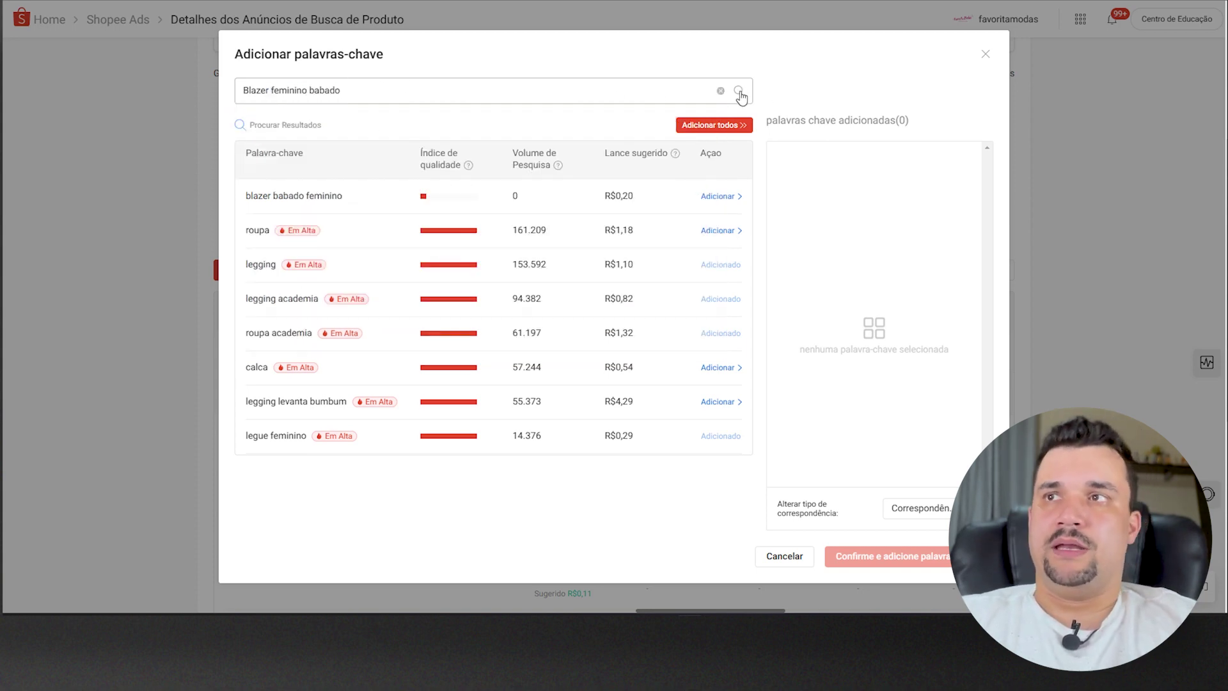
{"action": "double_click", "coordinate": [285, 90]}
{"action": "key", "text": "BackSpace"}
{"action": "left_click", "coordinate": [739, 91]}
Step: Replace the query with "Terninho Social aberto feminino" and search for that keyword
{"action": "double_click", "coordinate": [288, 90]}
{"action": "type", "text": "Aberto f"}
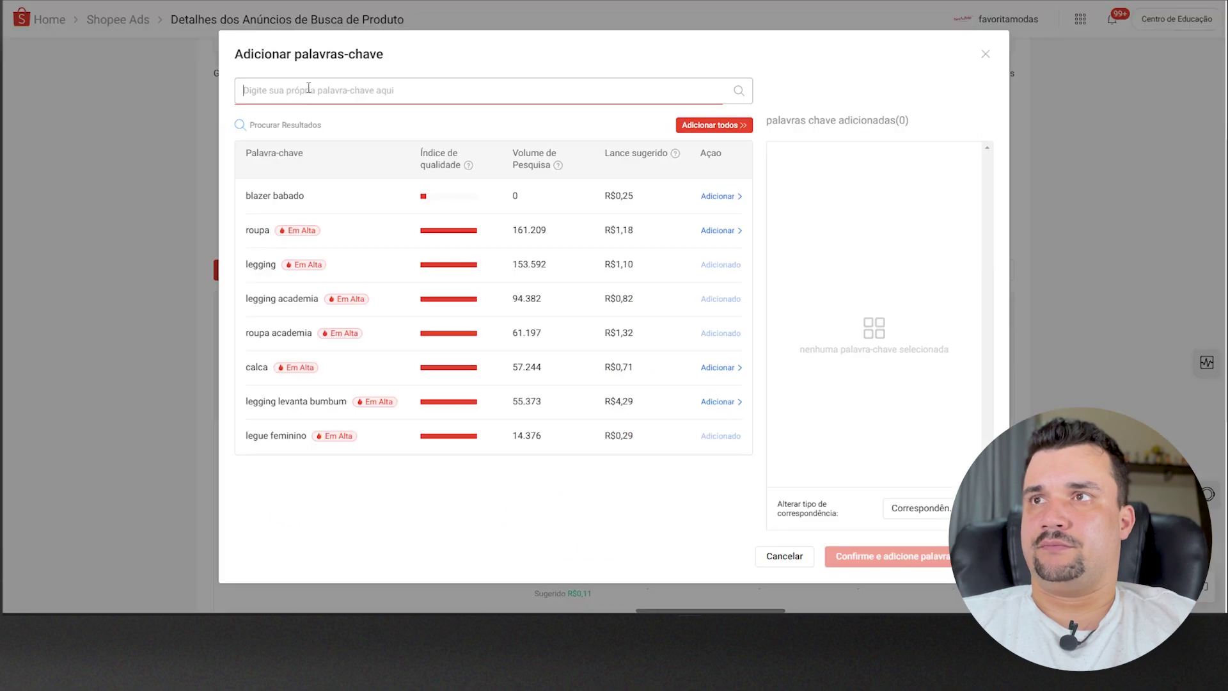
{"action": "type", "text": "Terninho Social aberto"}
{"action": "type", "text": "feminino"}
Step: Compare the search volumes of "Terninho Social feminino" and "Terninho feminino"
{"action": "key", "text": "ctrl+Left"}
{"action": "key", "text": "ctrl+Left"}
{"action": "key", "text": "ctrl+Delete"}
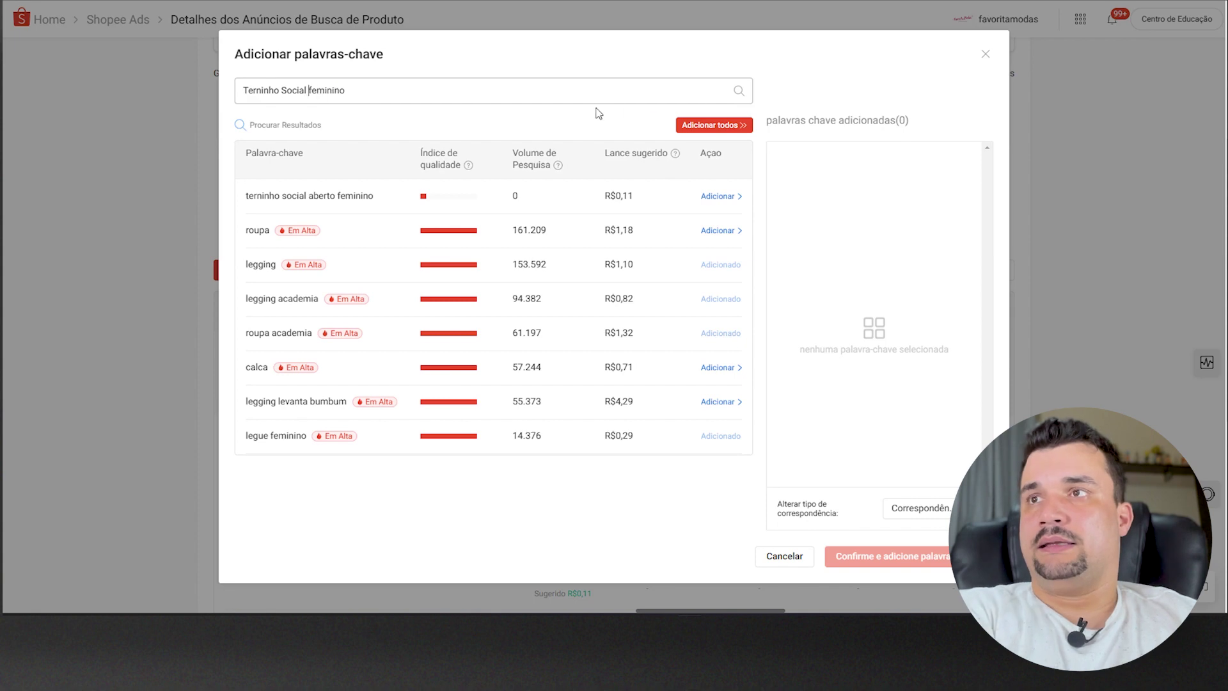
{"action": "left_click", "coordinate": [739, 91]}
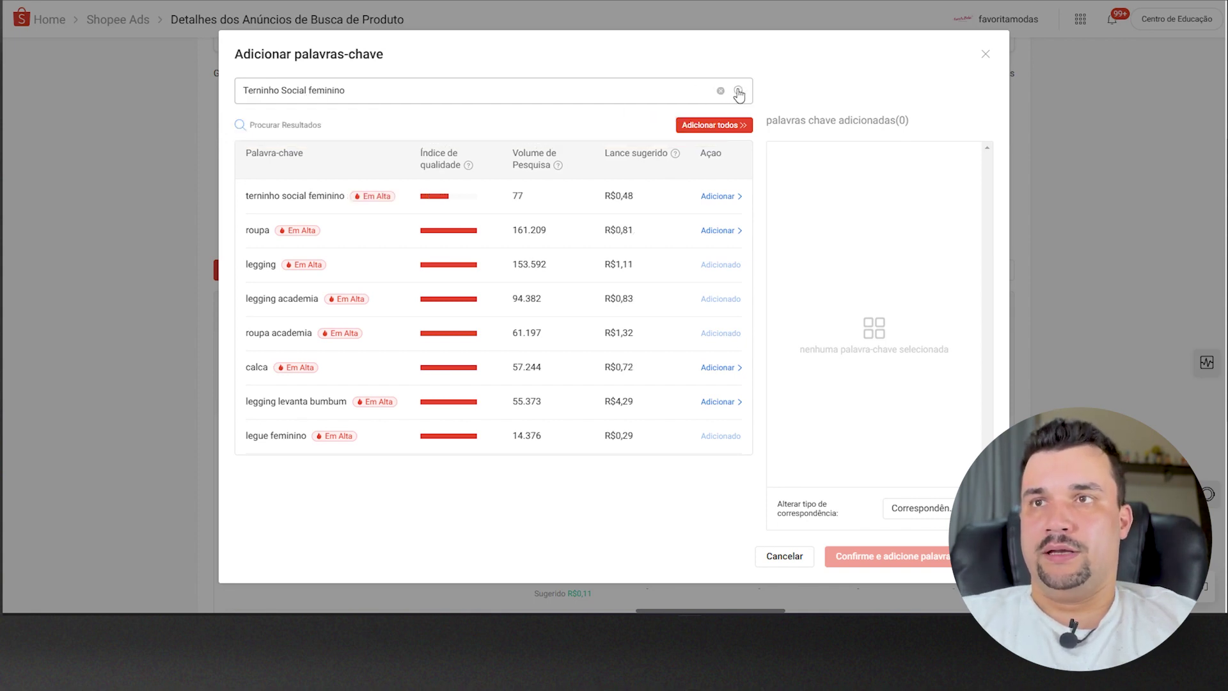
{"action": "double_click", "coordinate": [283, 90]}
{"action": "key", "text": "BackSpace"}
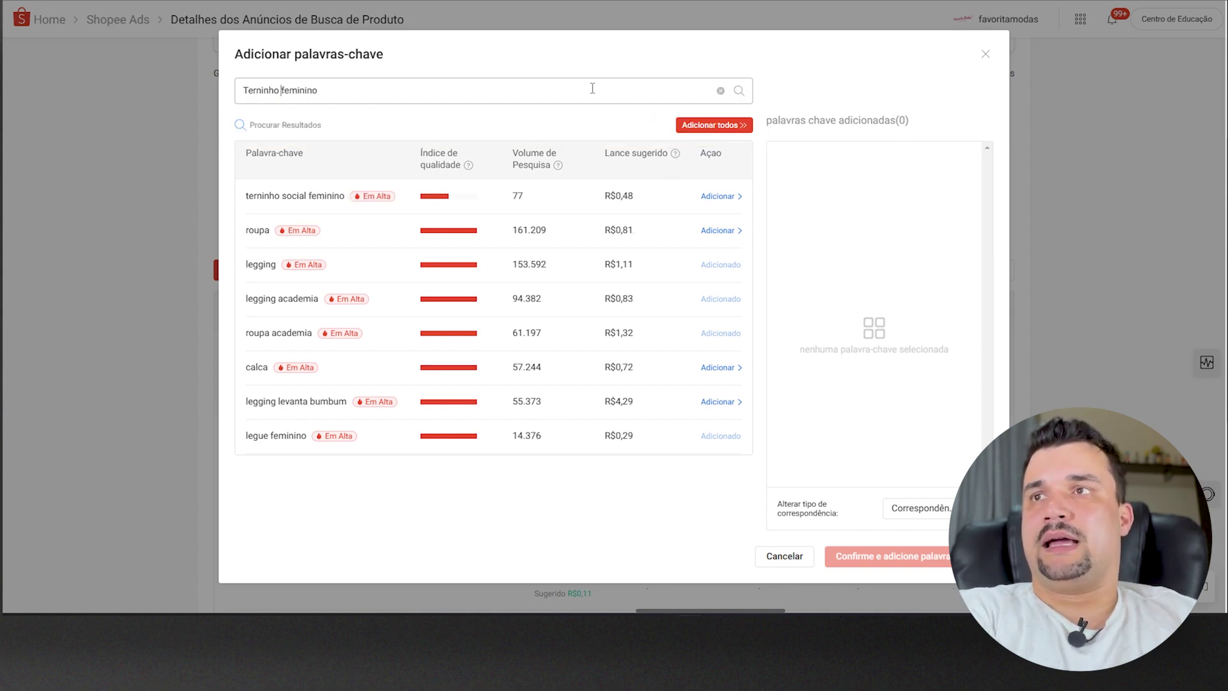
{"action": "left_click", "coordinate": [739, 91]}
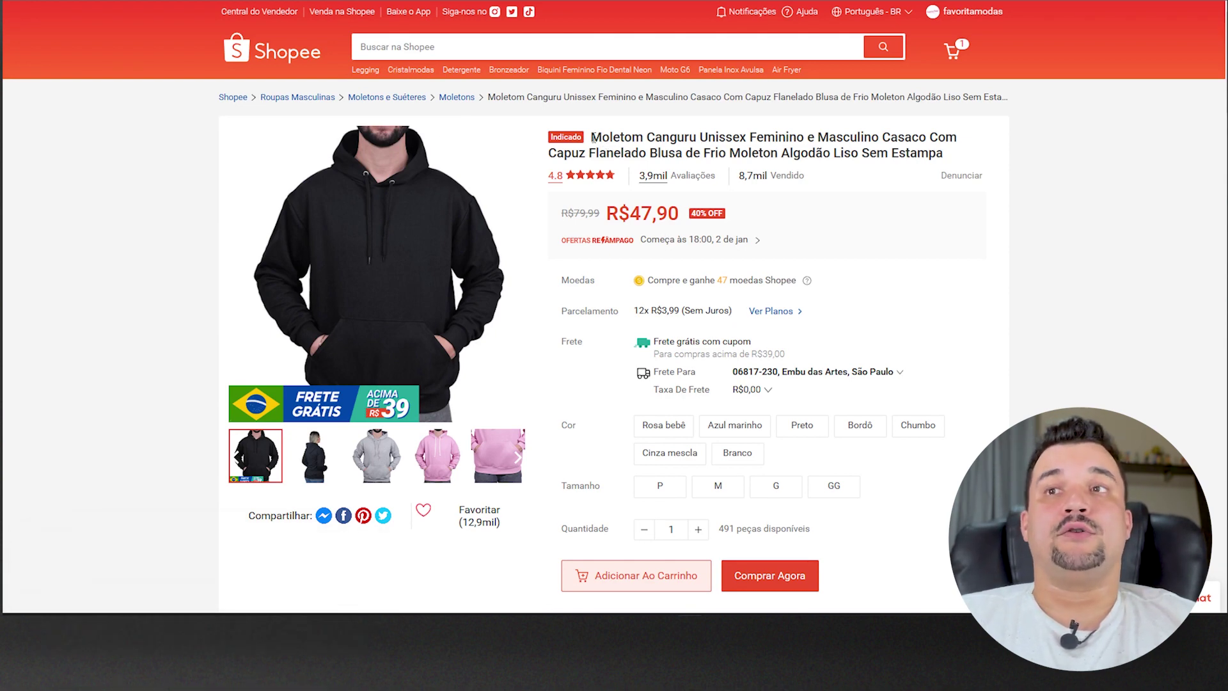
Step: Search the keyword tool for "Moletom Canguru" from the hoodie listing's title and for "Moletom Canguru Masculino"
{"action": "left_click_drag", "start_coordinate": [591, 137], "coordinate": [697, 137]}
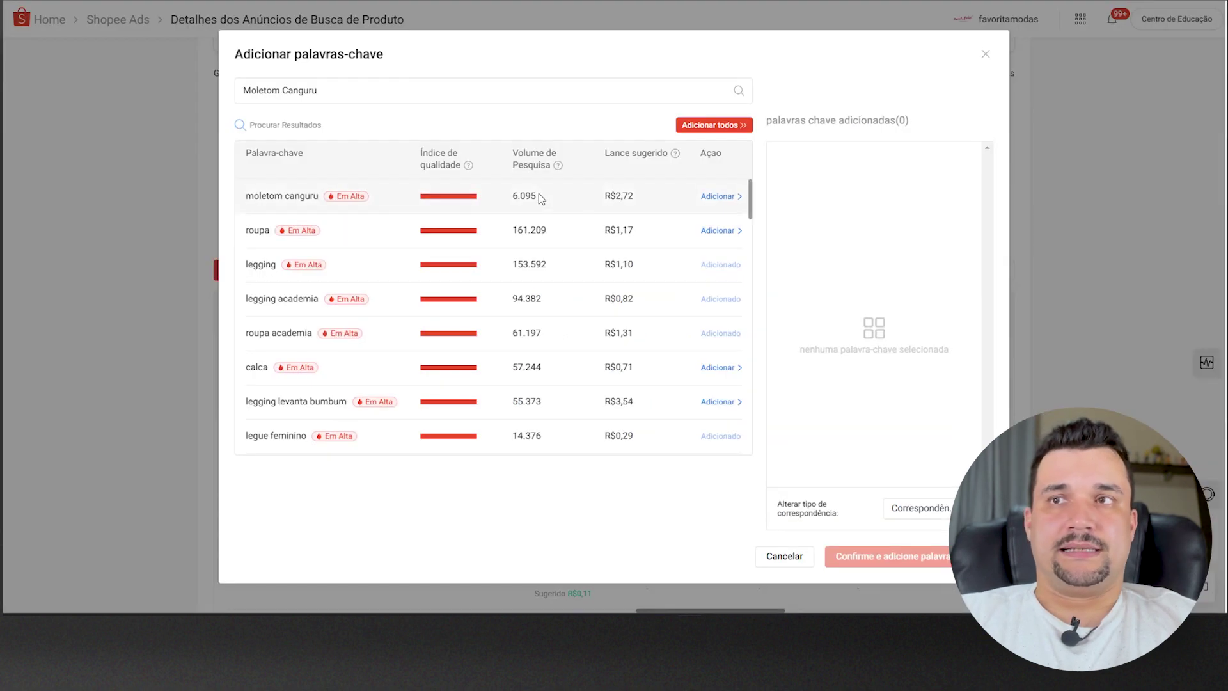
{"action": "left_click_drag", "start_coordinate": [538, 196], "coordinate": [514, 198]}
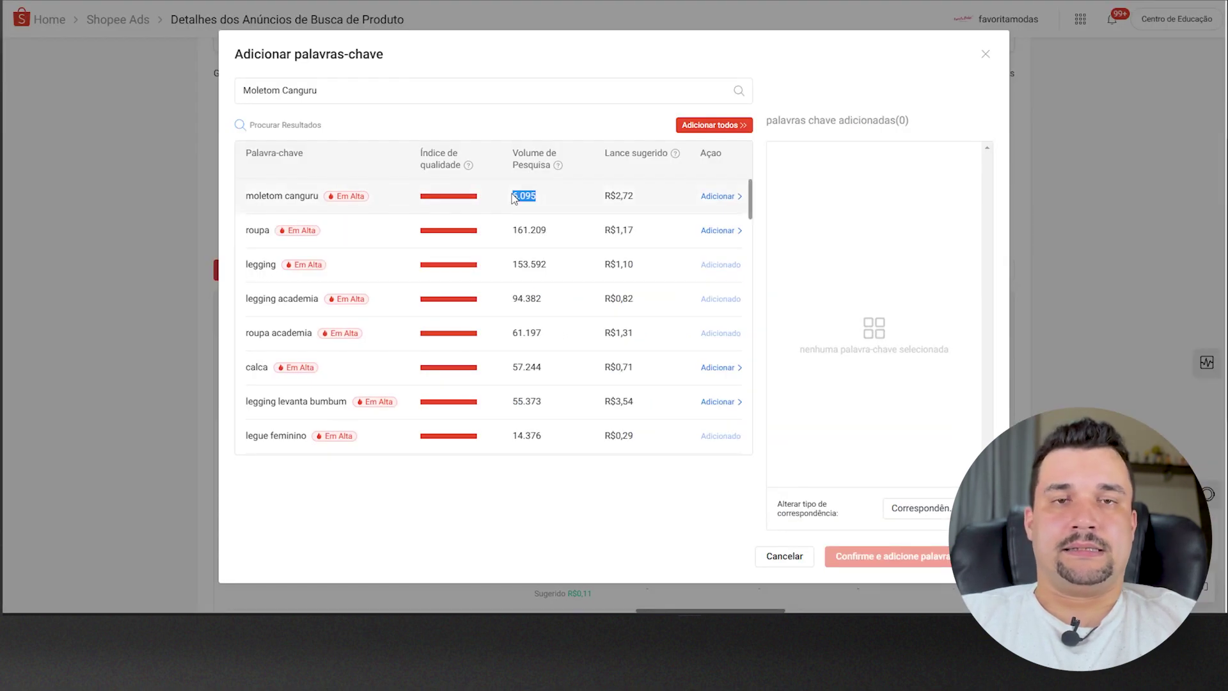
{"action": "left_click", "coordinate": [381, 89]}
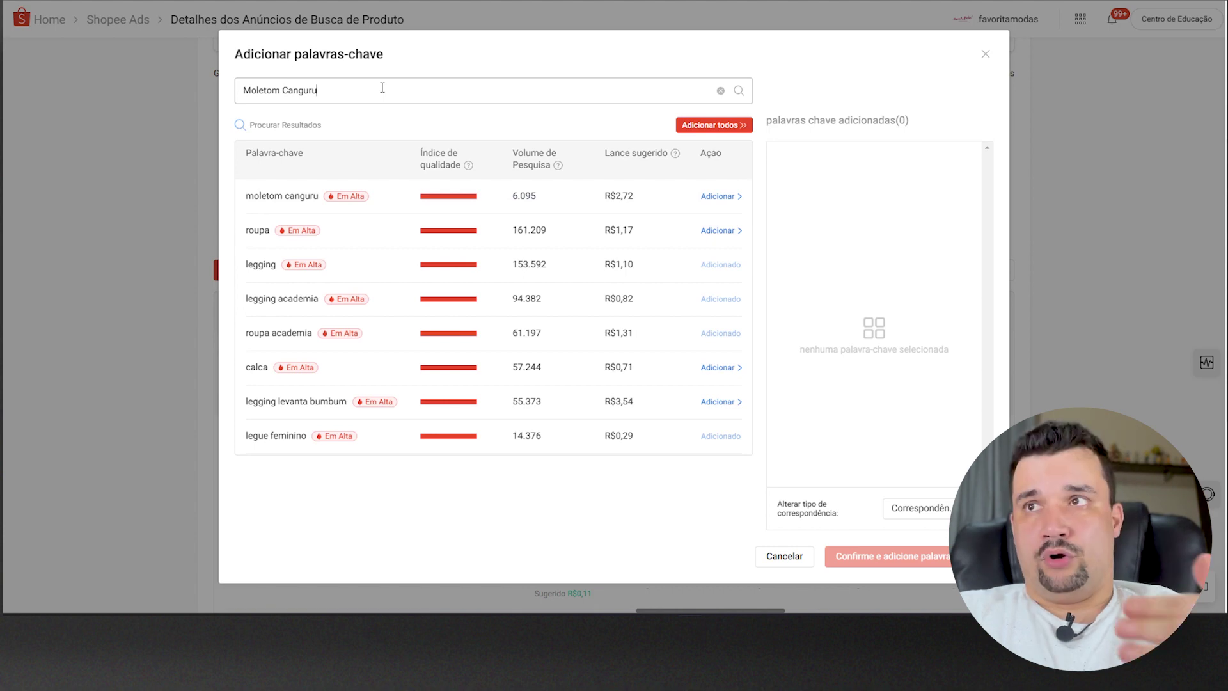
{"action": "type", "text": "Masculino"}
{"action": "key", "text": "Return"}
Step: Compare the search volumes of "Moletom Canguru Feminino" and "Moletom Canguru Algodão"
{"action": "double_click", "coordinate": [333, 90]}
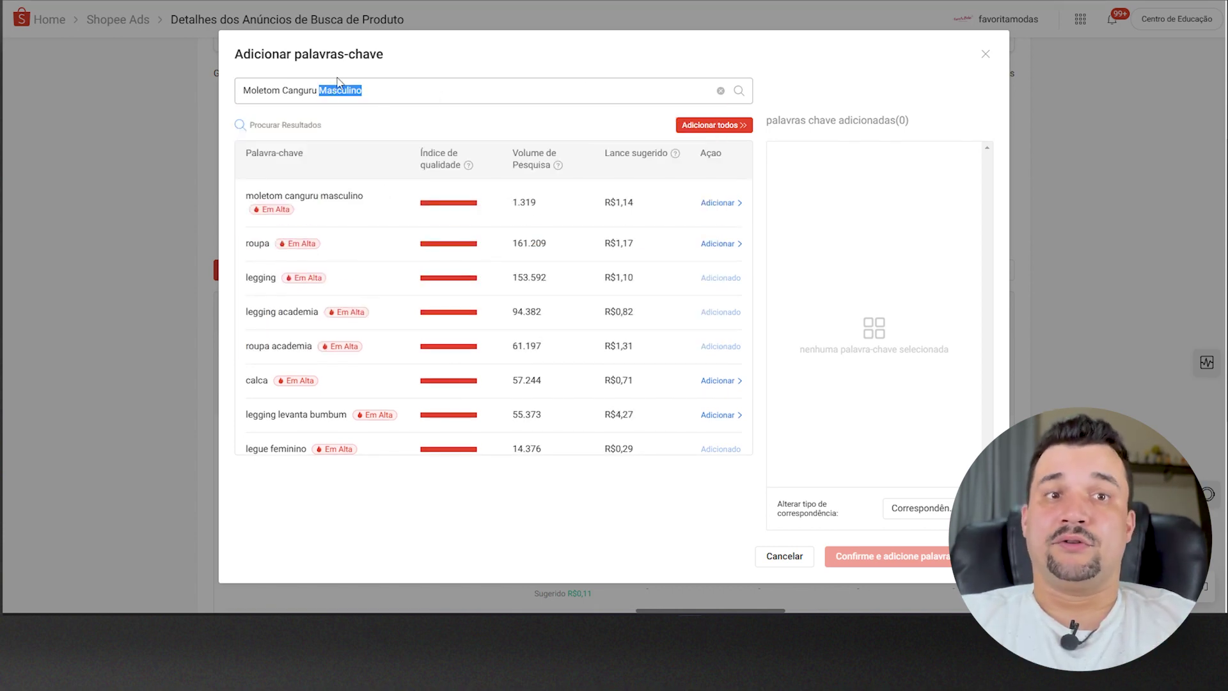
{"action": "type", "text": "Feminino"}
{"action": "key", "text": "Return"}
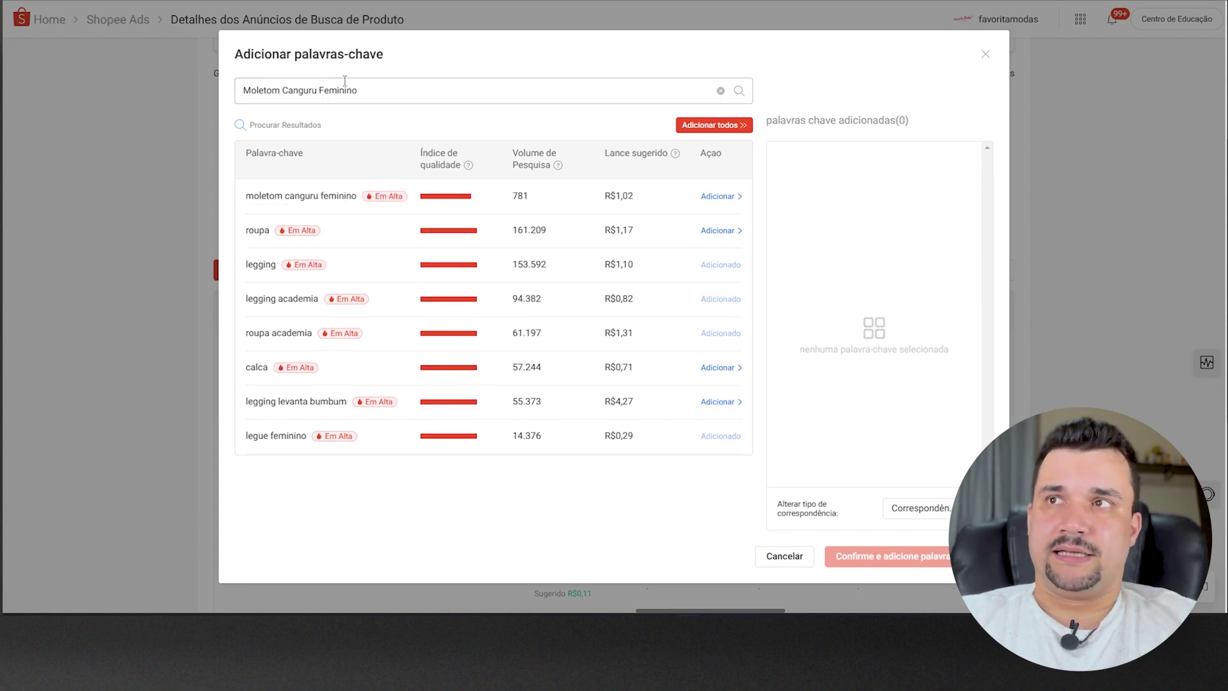
{"action": "double_click", "coordinate": [343, 91]}
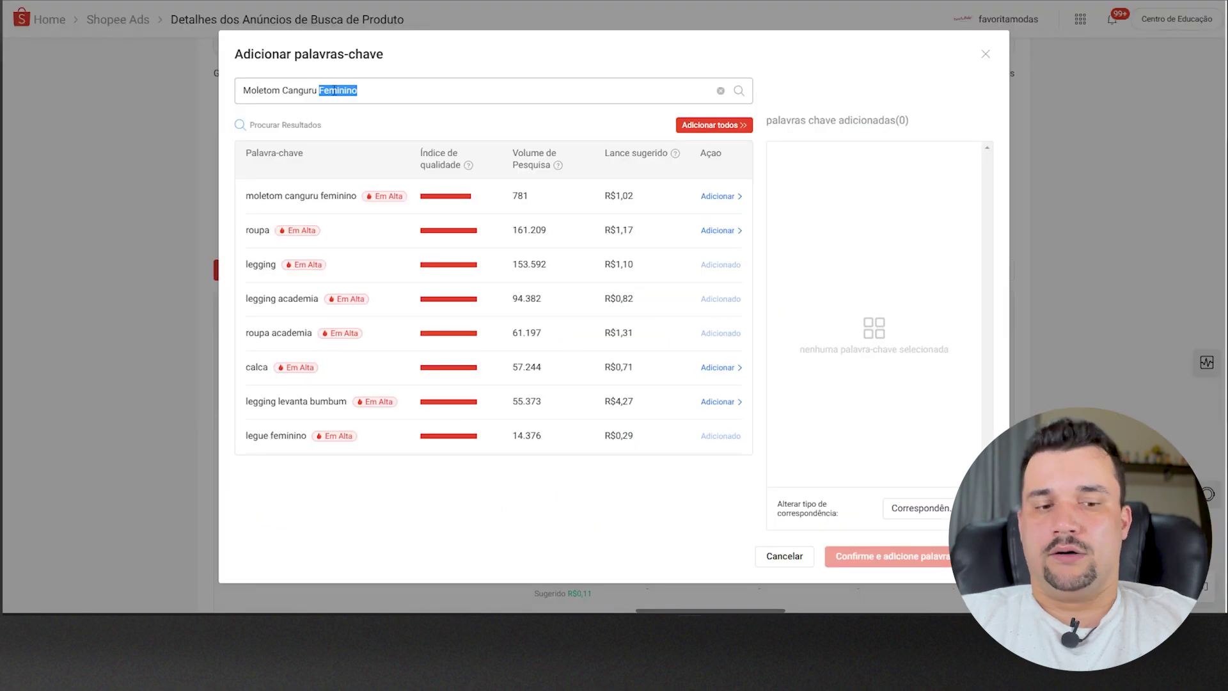
{"action": "type", "text": "Algodão"}
{"action": "key", "text": "Return"}
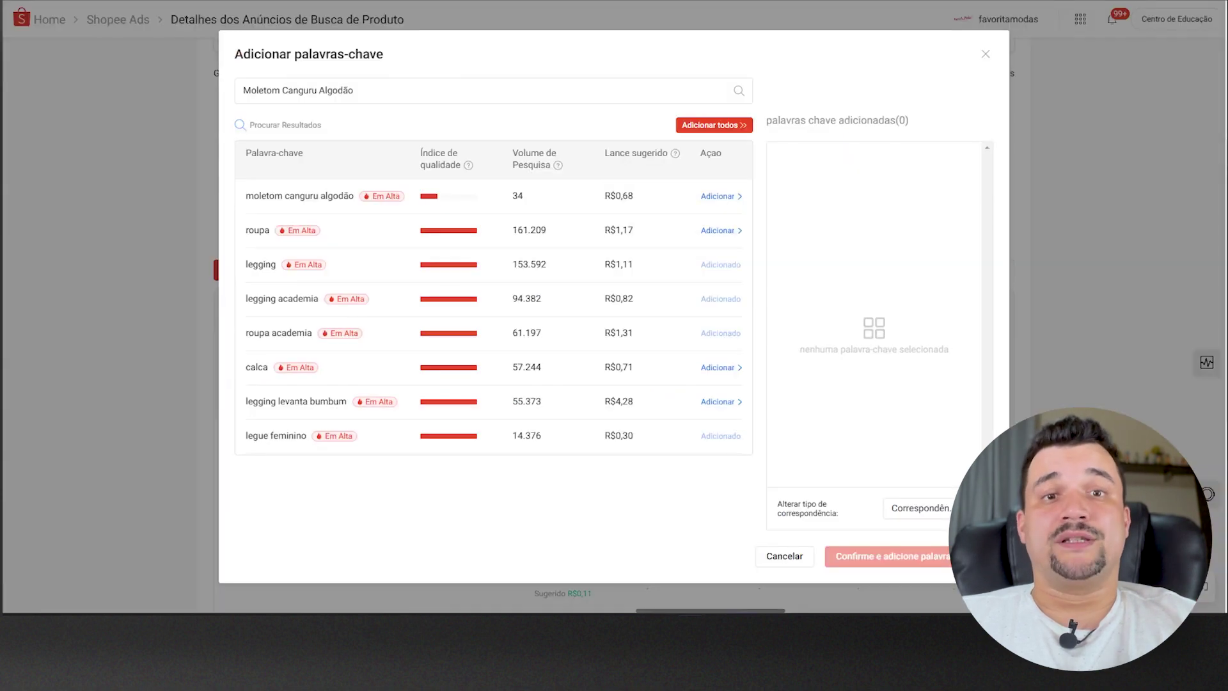
Step: Search for "blusa Canguru" and "blusa Canguru masculina" to compare their search volumes
{"action": "double_click", "coordinate": [336, 91]}
{"action": "key", "text": "BackSpace"}
{"action": "double_click", "coordinate": [261, 90]}
{"action": "type", "text": "blusa Canguru"}
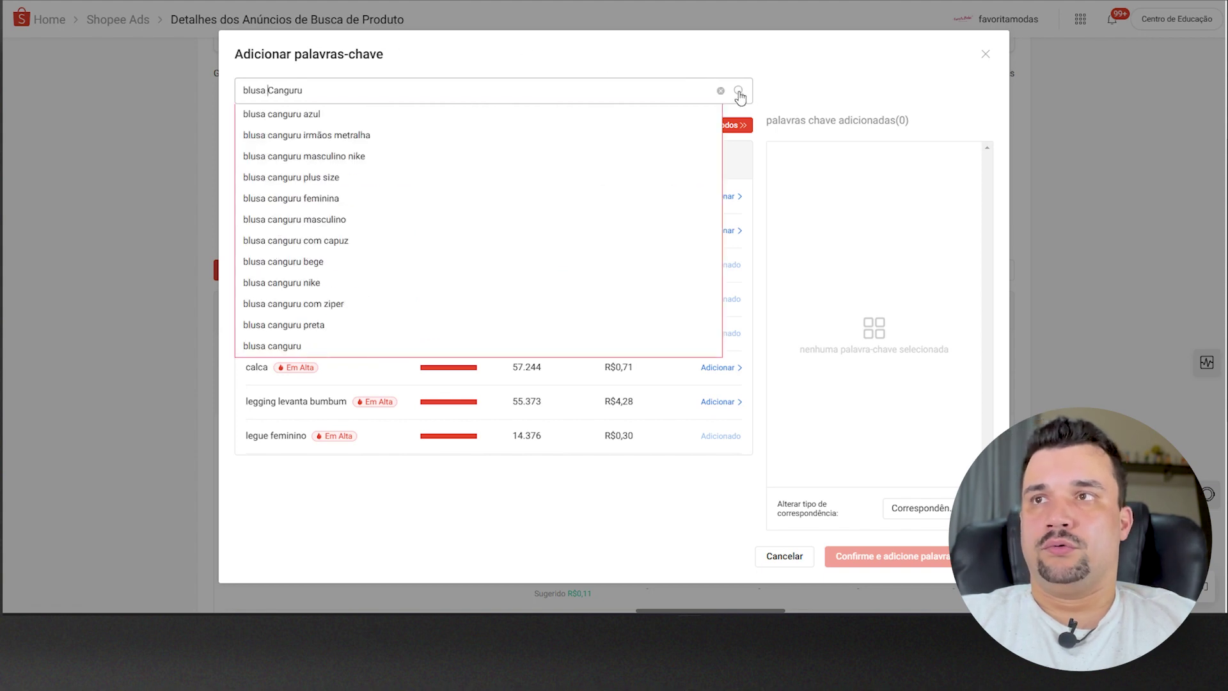
{"action": "left_click", "coordinate": [738, 91]}
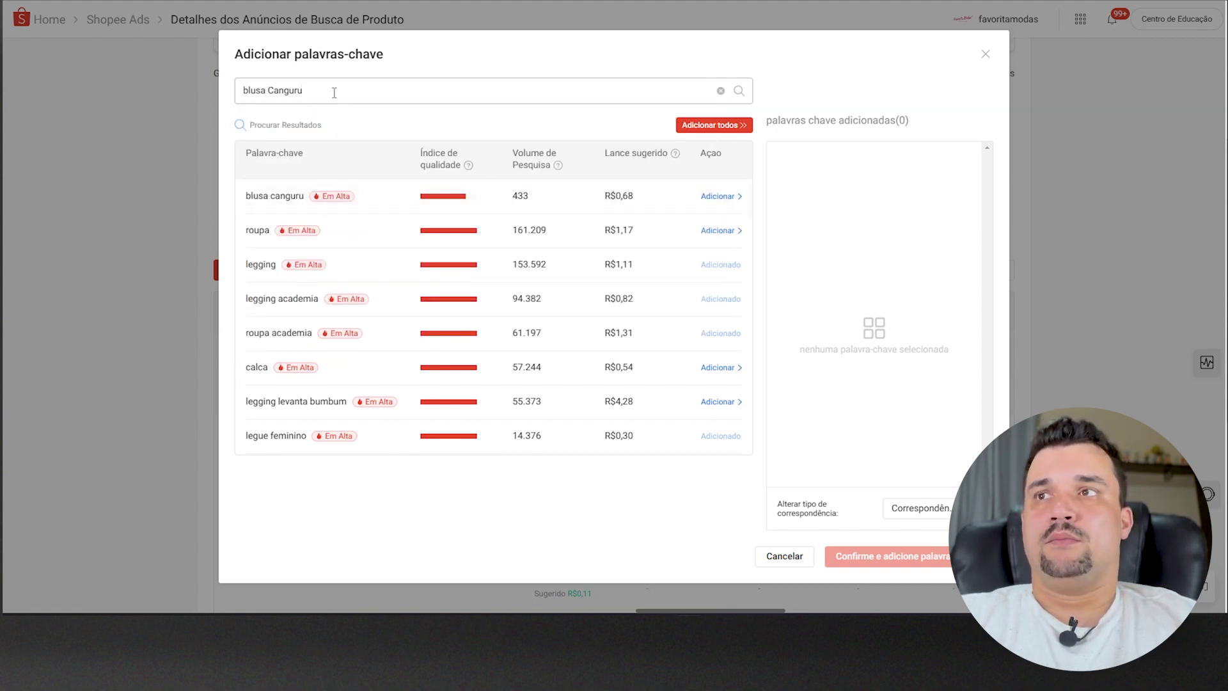
{"action": "type", "text": "masculina"}
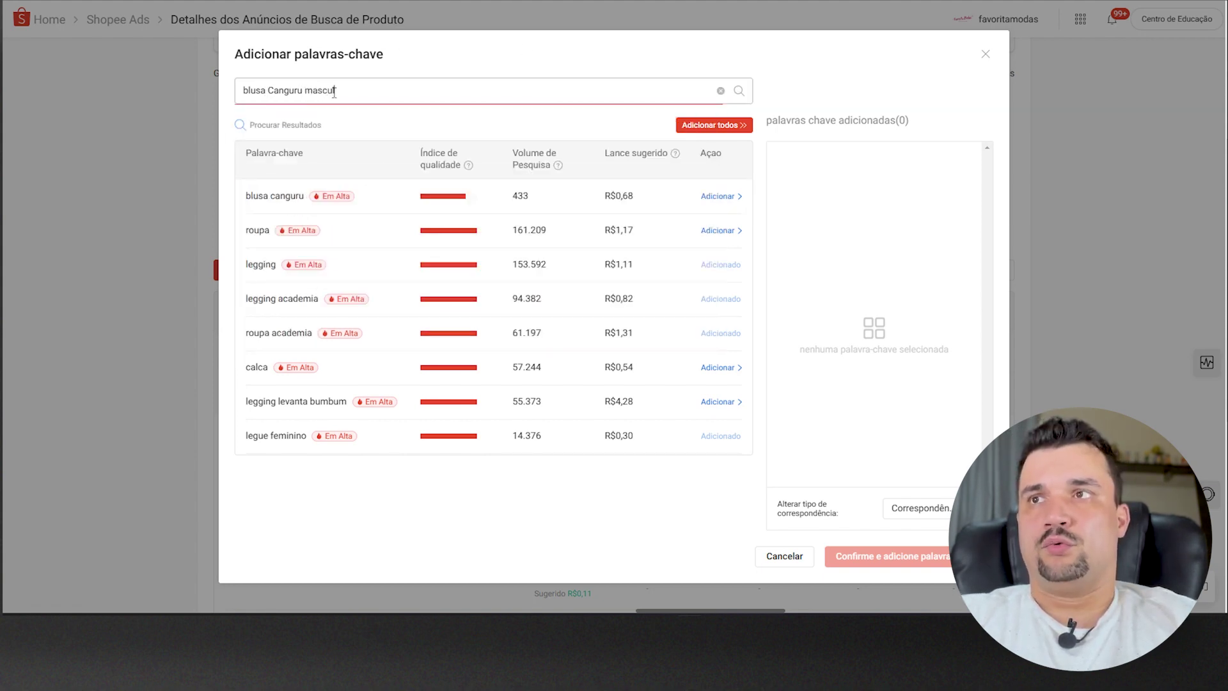
{"action": "key", "text": "Return"}
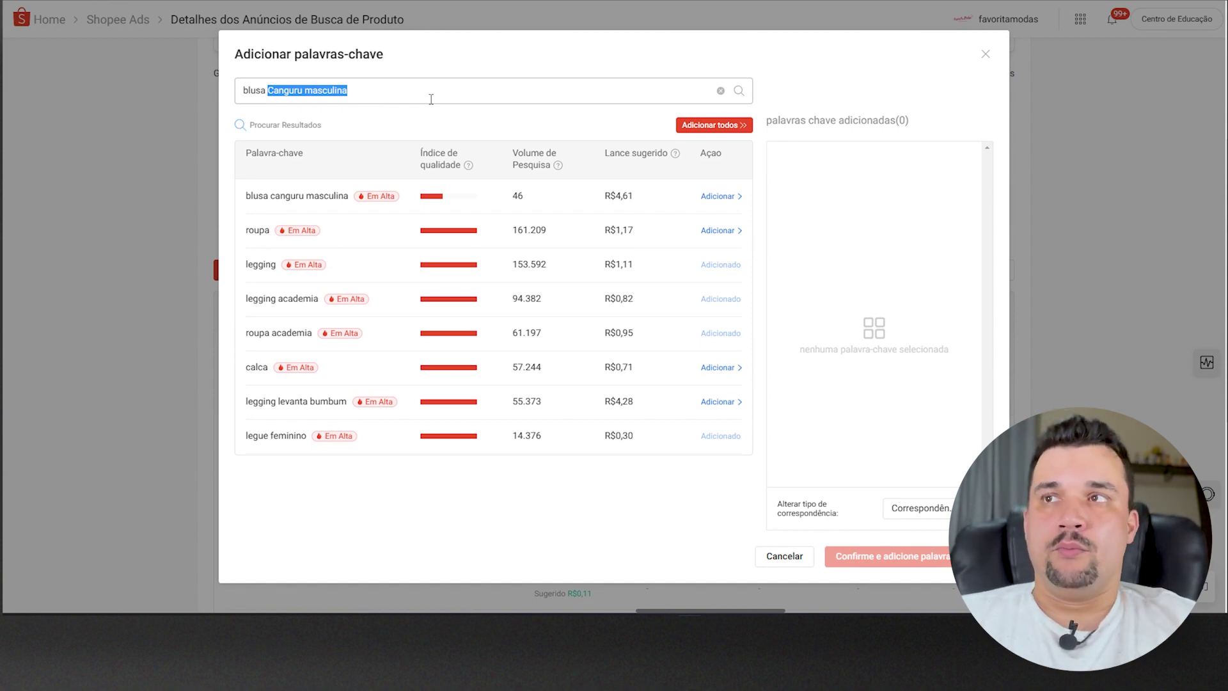
Step: Change the query back to "Moletom Canguru" and check its search volume again
{"action": "double_click", "coordinate": [256, 91]}
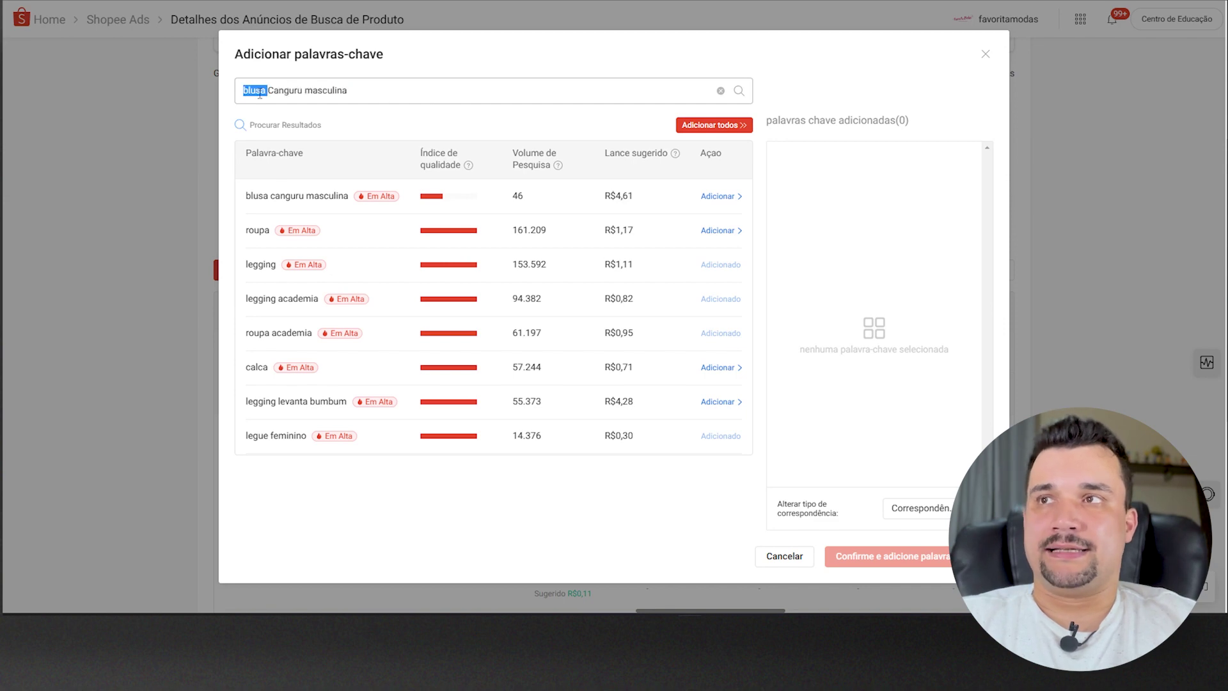
{"action": "type", "text": "Moletom"}
{"action": "key", "text": "End"}
{"action": "key", "text": "BackSpace"}
{"action": "key", "text": "BackSpace"}
{"action": "key", "text": "BackSpace"}
{"action": "key", "text": "BackSpace"}
{"action": "key", "text": "BackSpace"}
{"action": "key", "text": "BackSpace"}
{"action": "key", "text": "BackSpace"}
{"action": "key", "text": "BackSpace"}
{"action": "key", "text": "BackSpace"}
{"action": "key", "text": "BackSpace"}
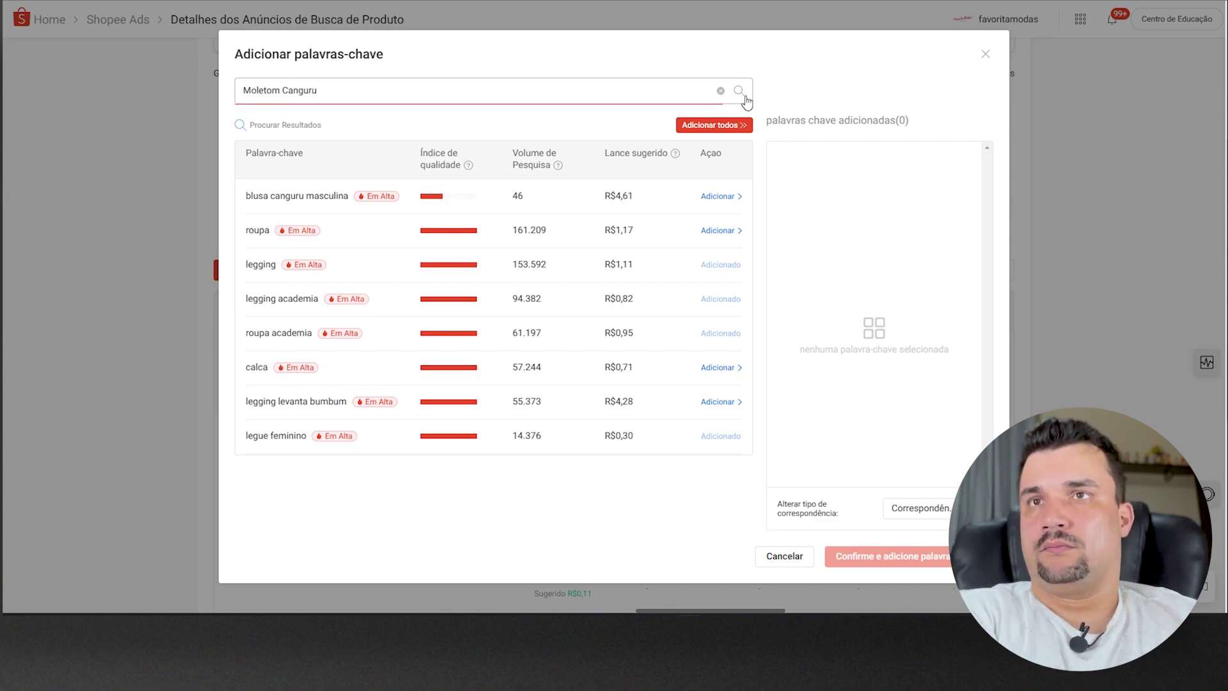
{"action": "left_click", "coordinate": [740, 93]}
{"action": "double_click", "coordinate": [524, 195]}
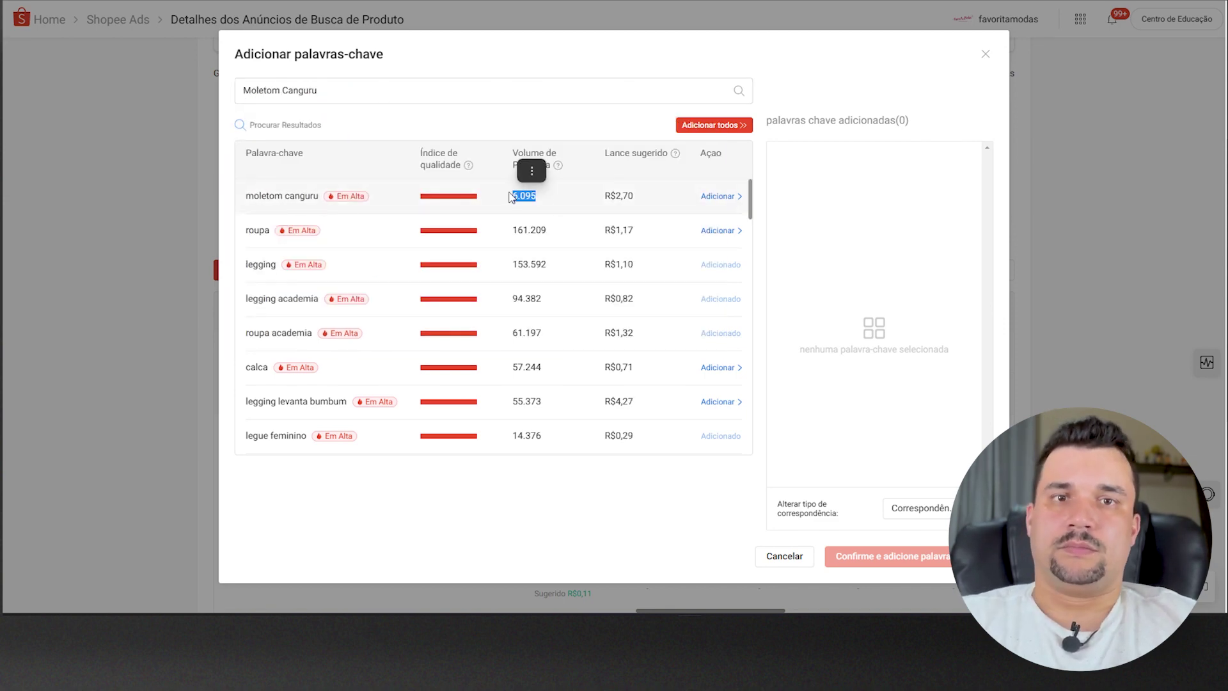
Step: Replace the query with "Blusa de Frio Masculina" and search for that keyword
{"action": "triple_click", "coordinate": [354, 97]}
{"action": "type", "text": "Blusa de Frio Masculina"}
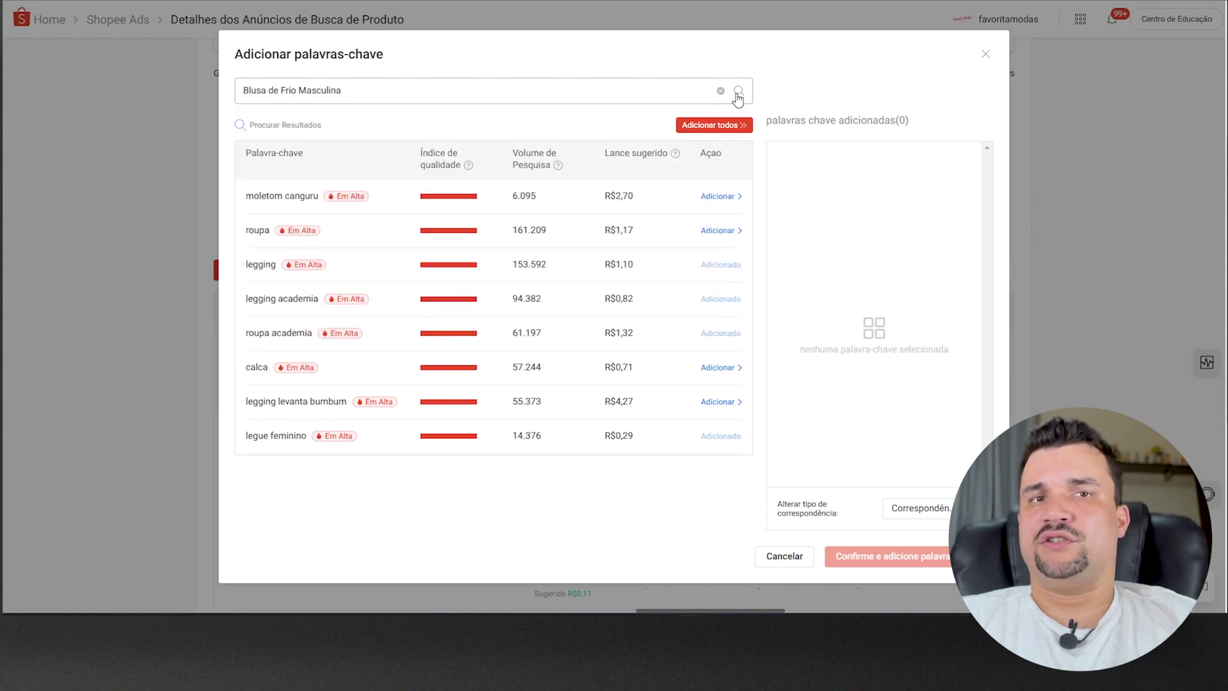
{"action": "left_click", "coordinate": [738, 93]}
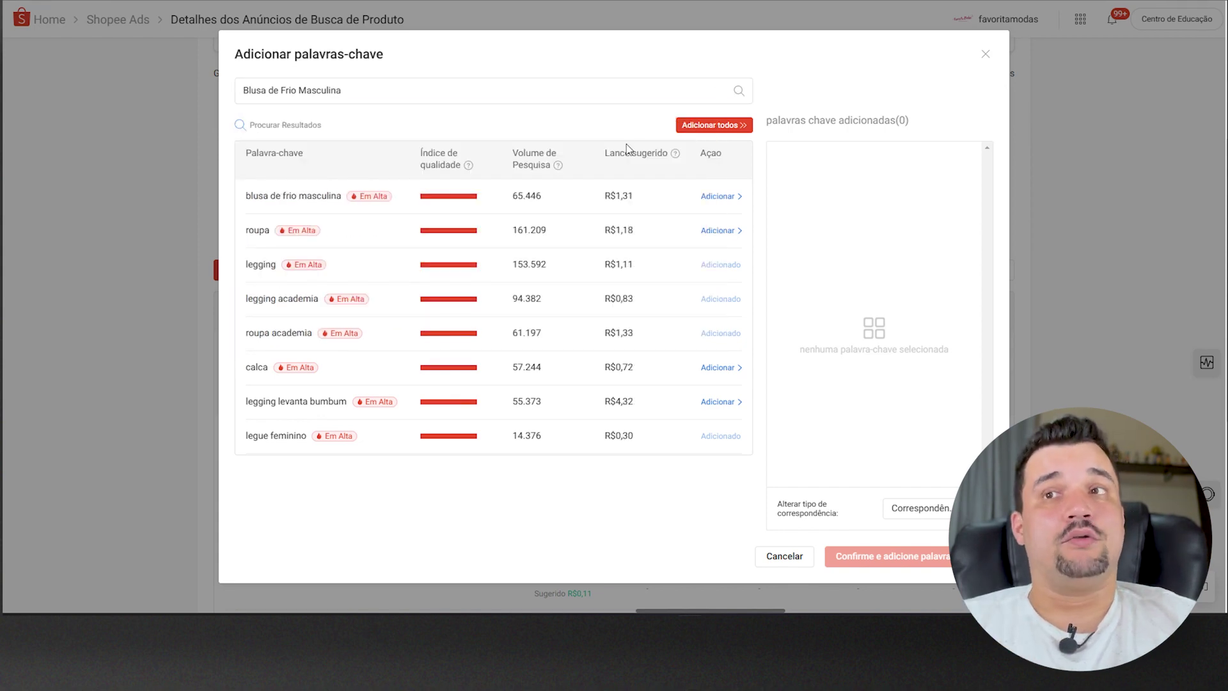